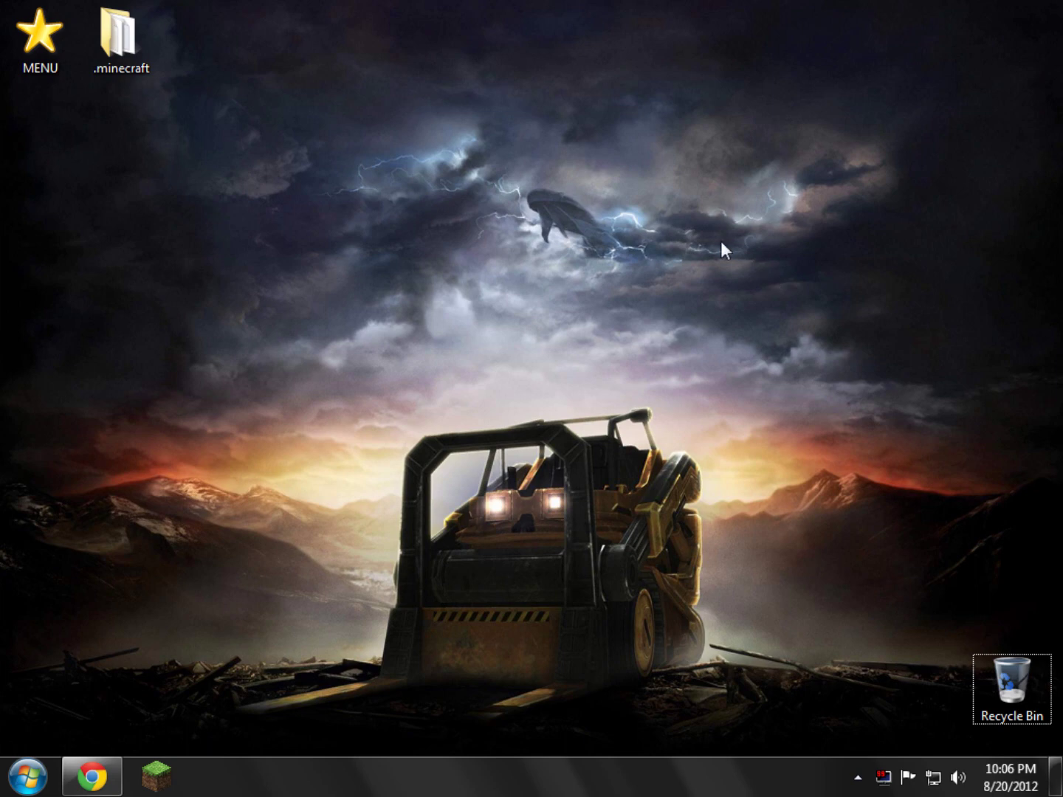
# Switch to Chrome and look over the Better Than Wolves and Risugami's Mods forum threads
pyautogui.click(92, 775)
pyautogui.click(104, 13)
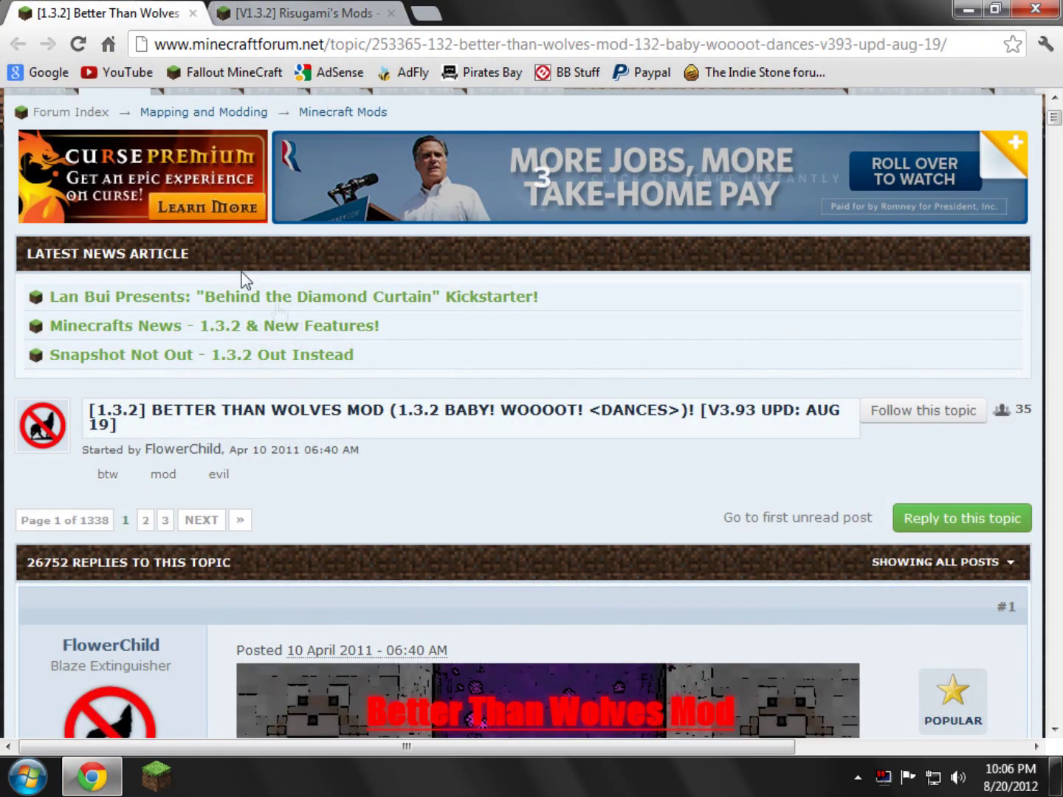
pyautogui.scroll(3, 189, 403)
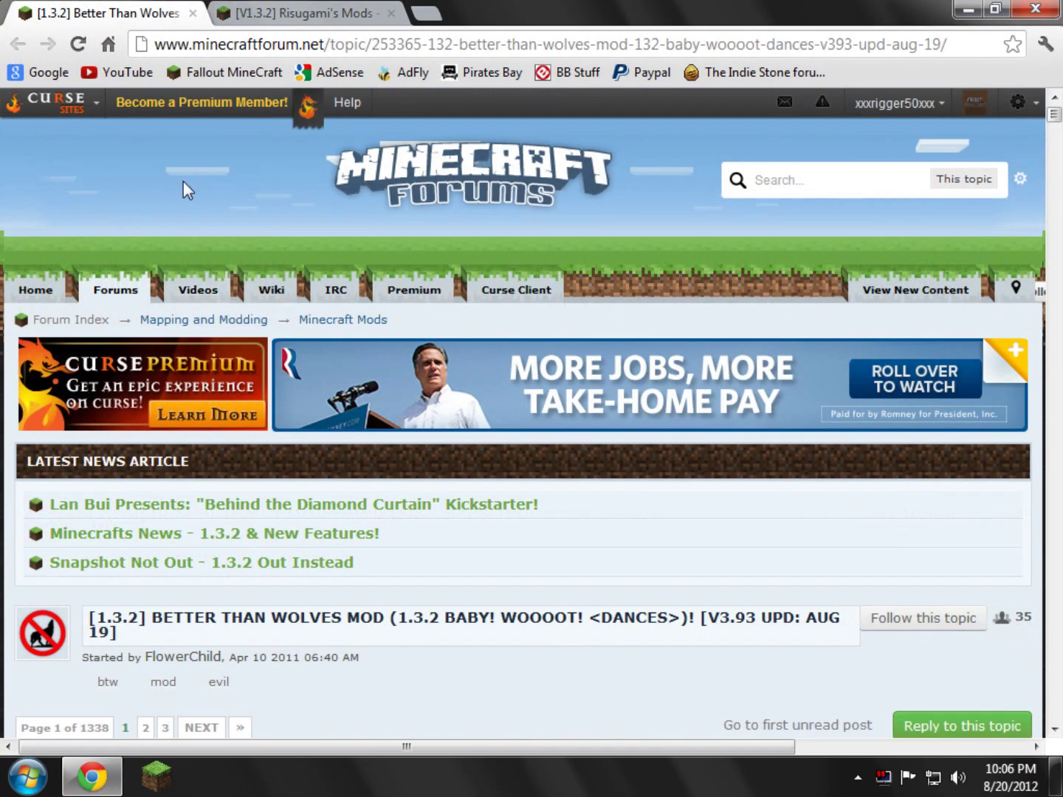
pyautogui.scroll(-7, 380, 444)
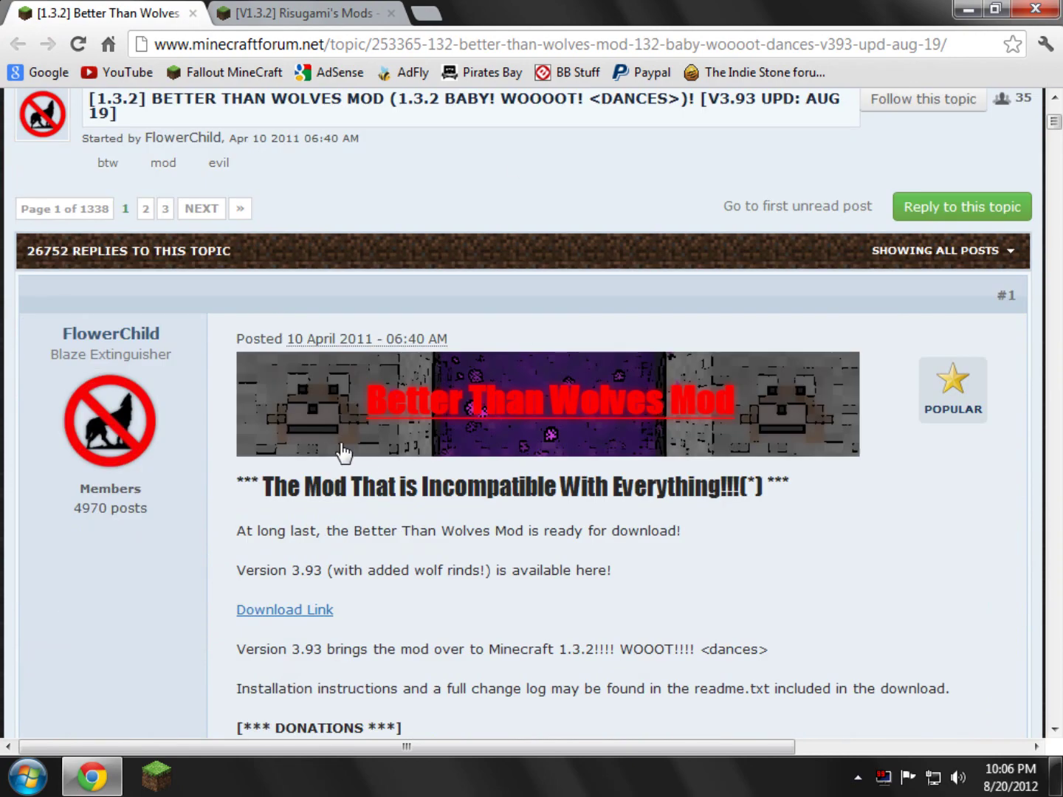
pyautogui.click(275, 9)
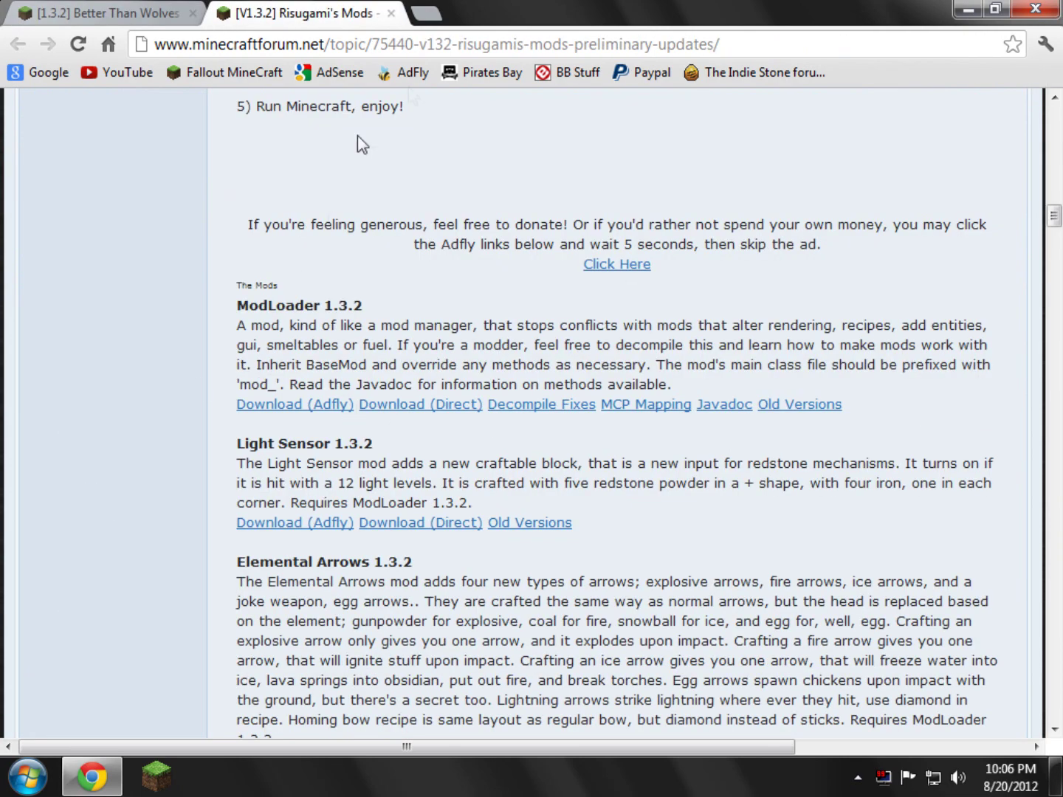
pyautogui.click(140, 10)
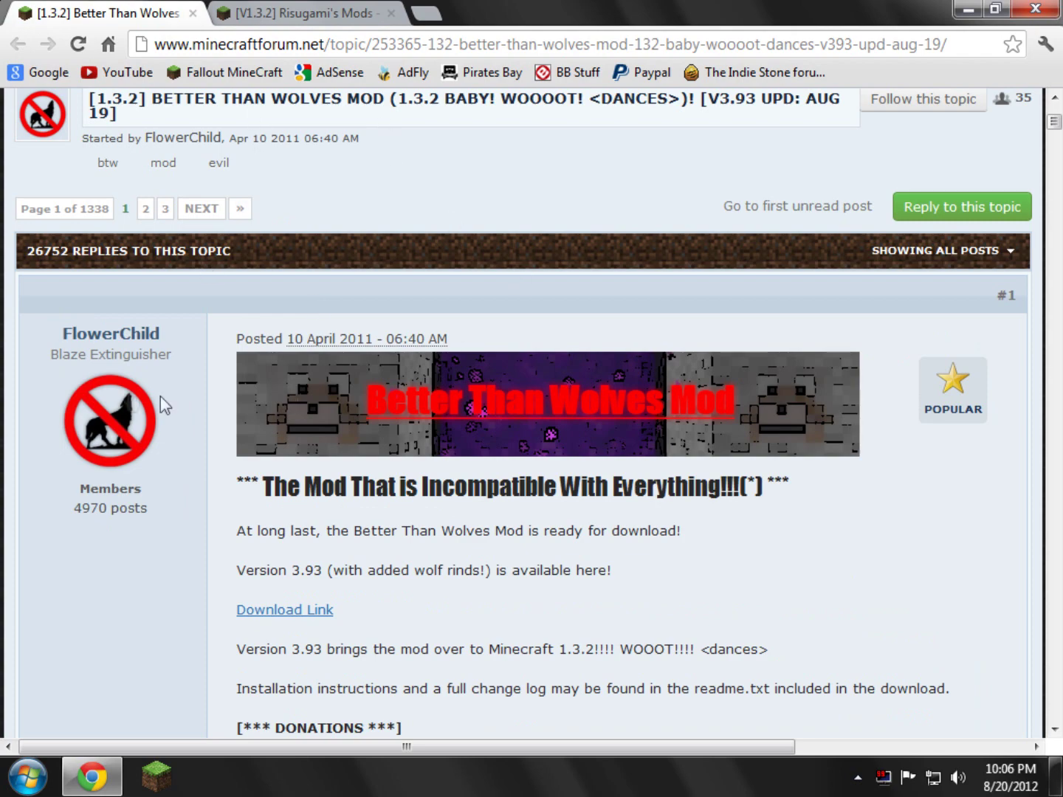
# View the MediaFire page behind the Better Than Wolves 3.93 Download Link, and return to the forum thread
pyautogui.scroll(-1, 288, 550)
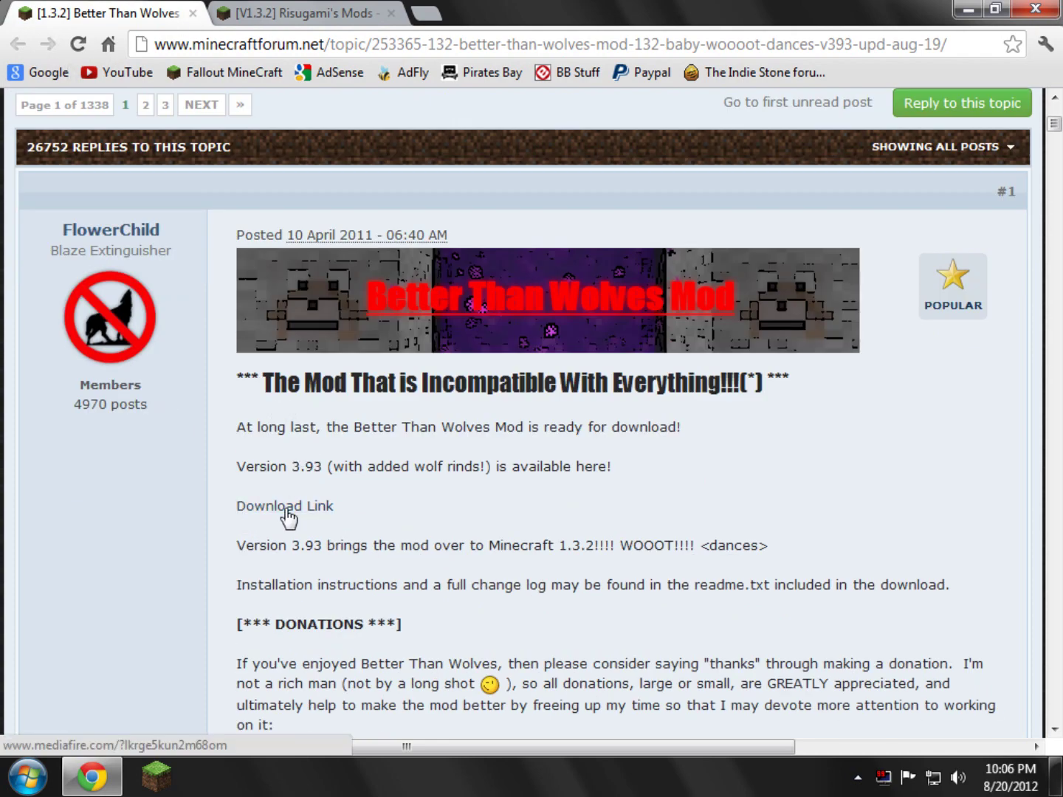
pyautogui.moveTo(358, 517); pyautogui.dragTo(243, 483)
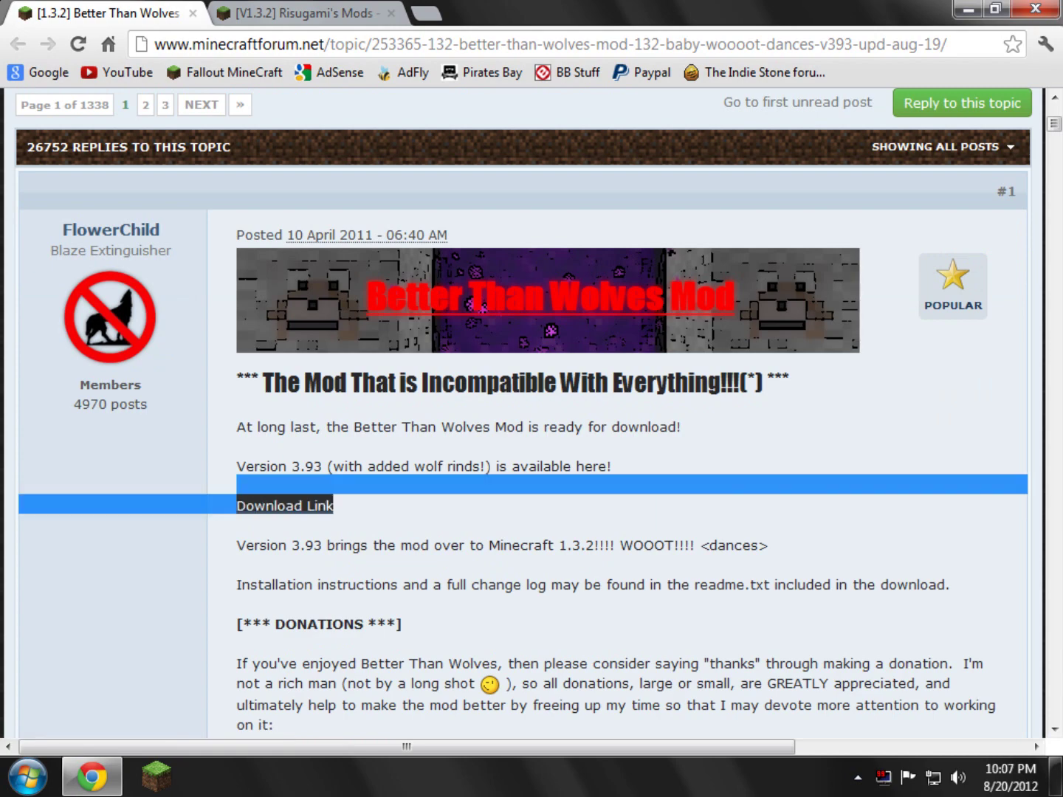
pyautogui.click(330, 505)
pyautogui.scroll(-3, 331, 457)
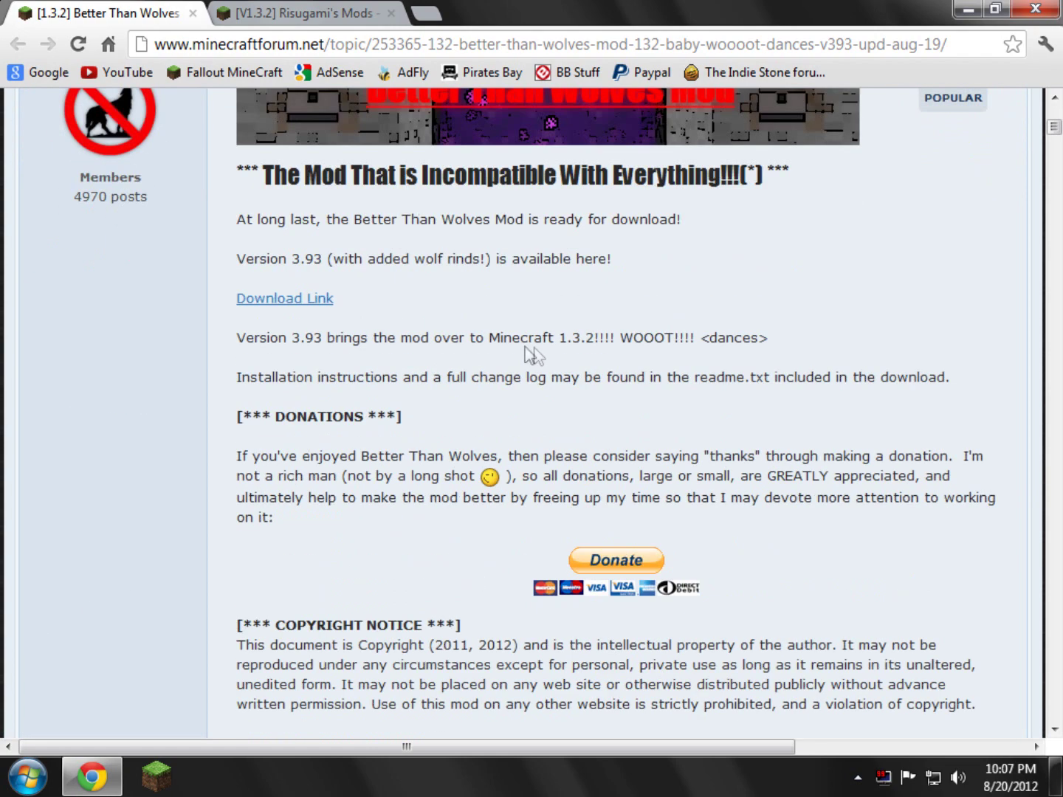
pyautogui.rightClick(310, 295)
pyautogui.click(280, 298)
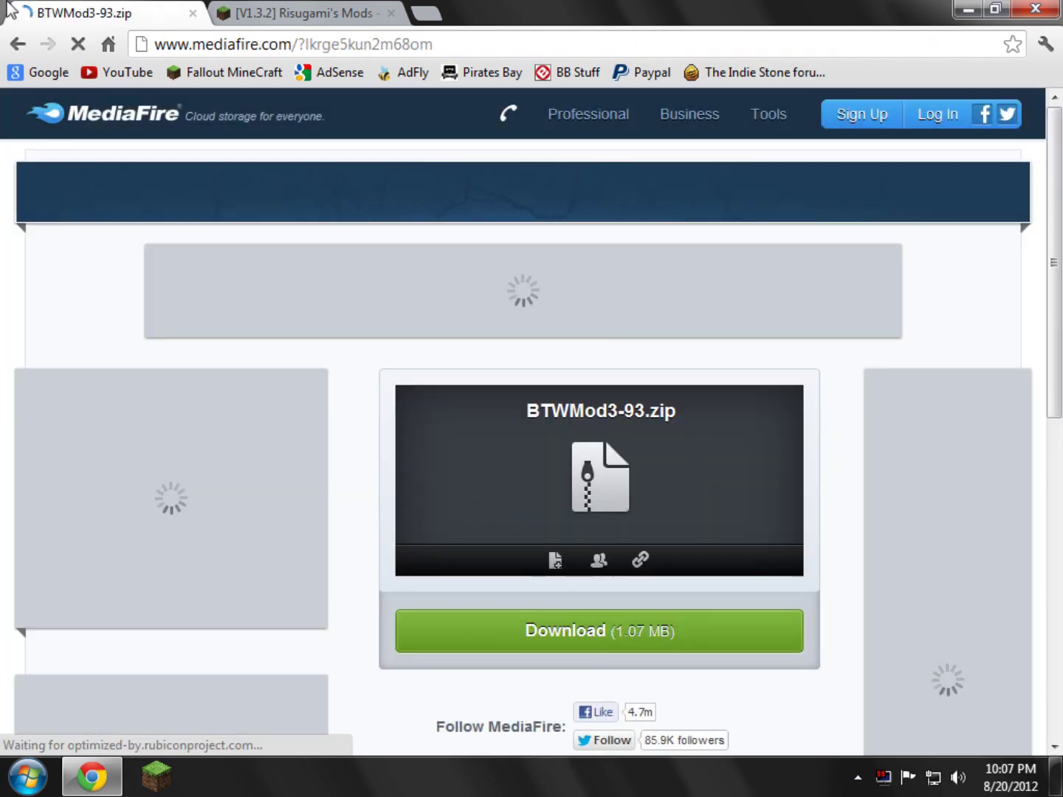
pyautogui.click(17, 44)
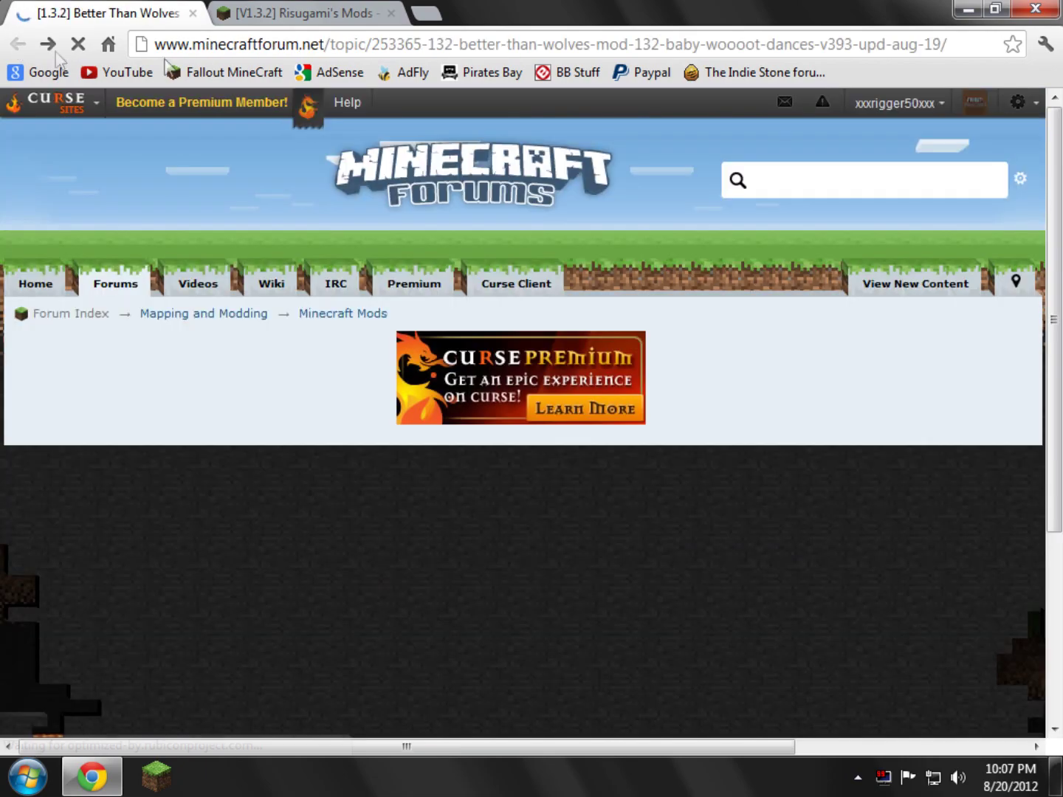
# Look through the Better Than Wolves thread for its mod requirements and the note on Minecraft Forge
pyautogui.scroll(-15, 310, 204)
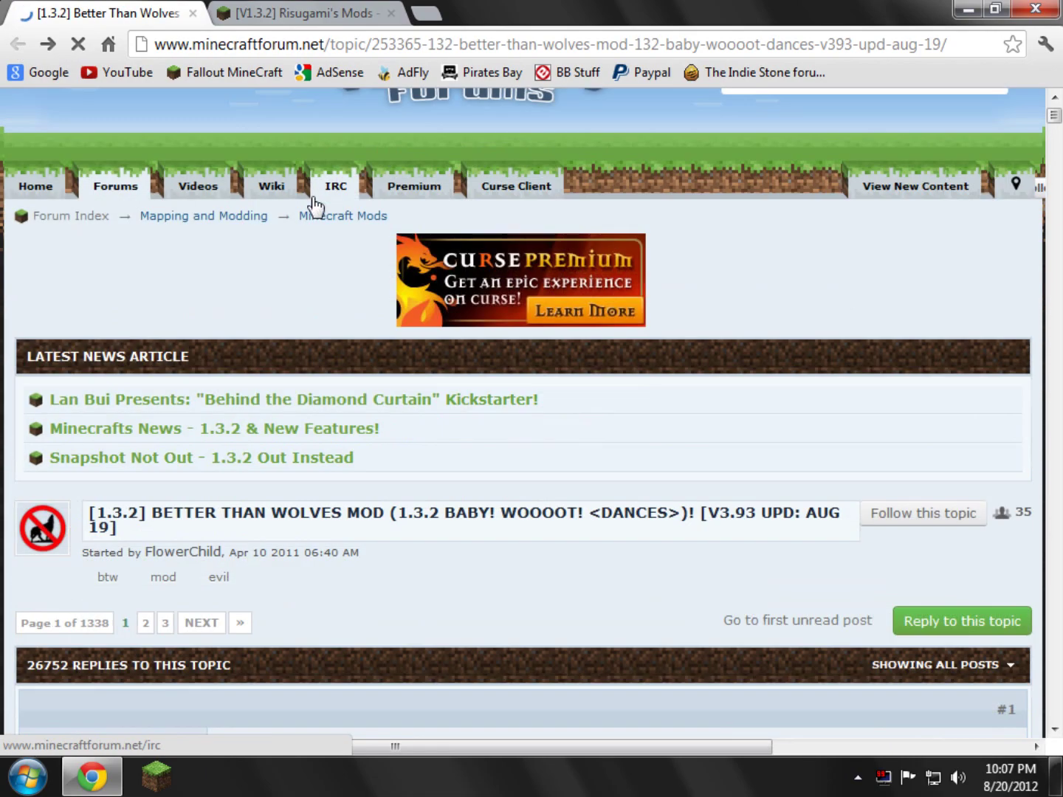
pyautogui.scroll(-12, 222, 354)
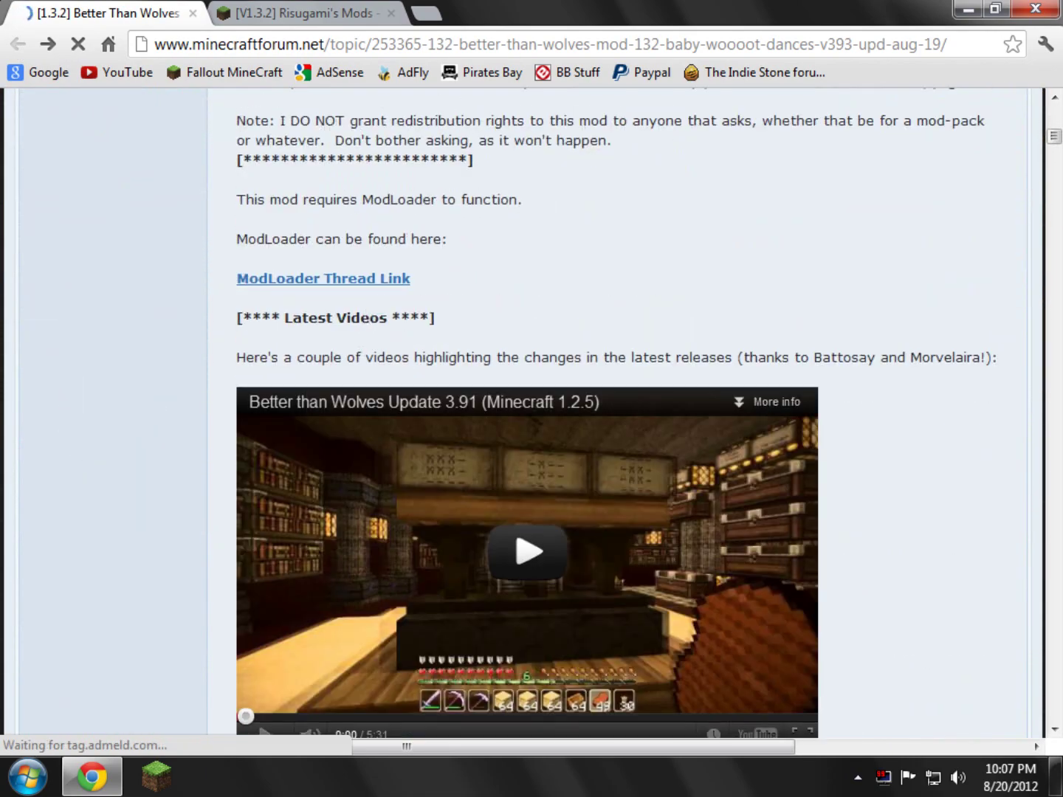
pyautogui.scroll(-6, 222, 355)
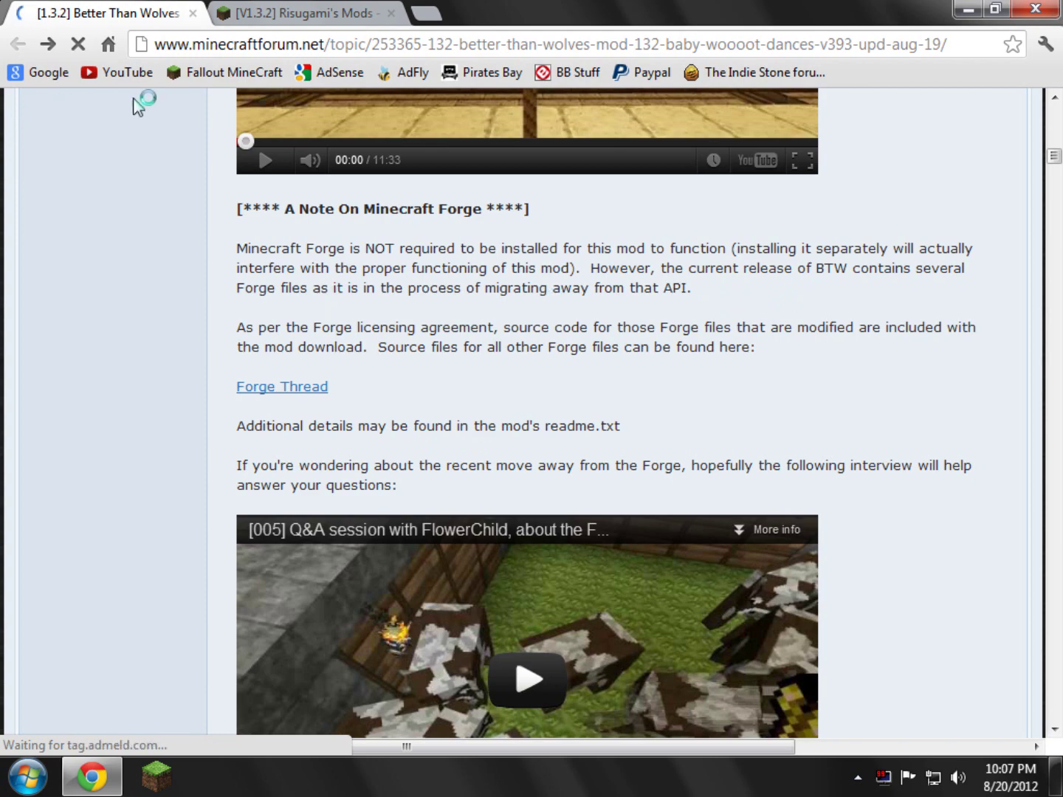
pyautogui.scroll(3, 583, 495)
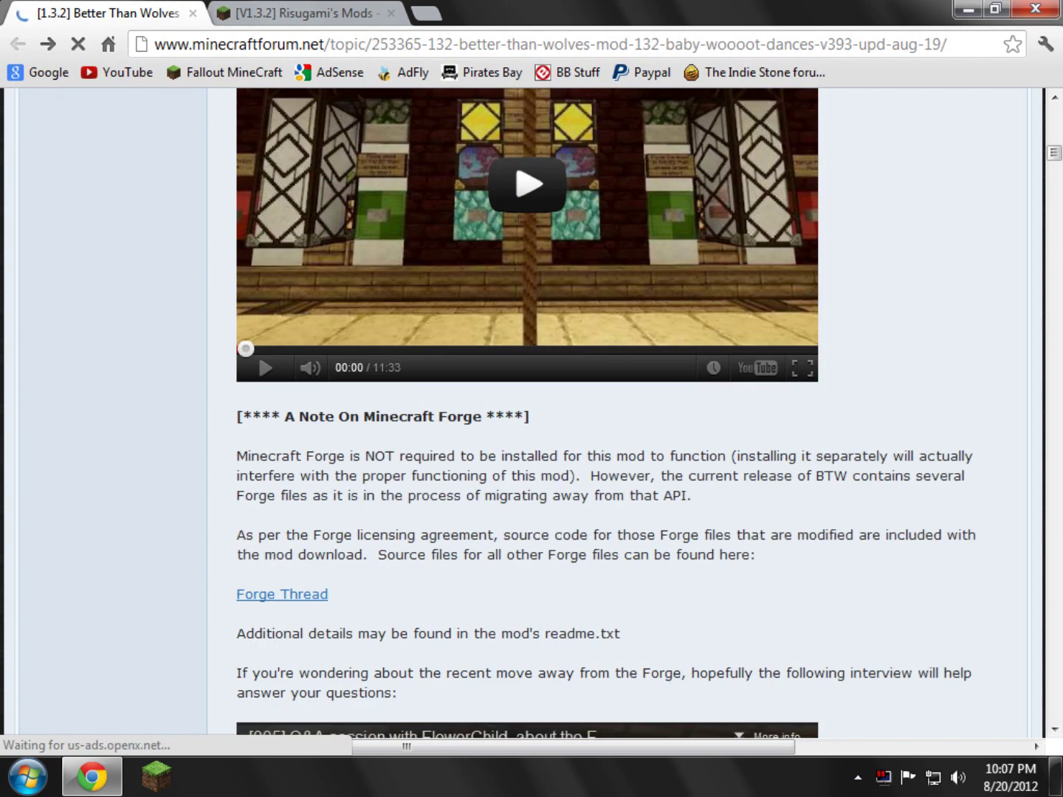
pyautogui.scroll(20, 157, 268)
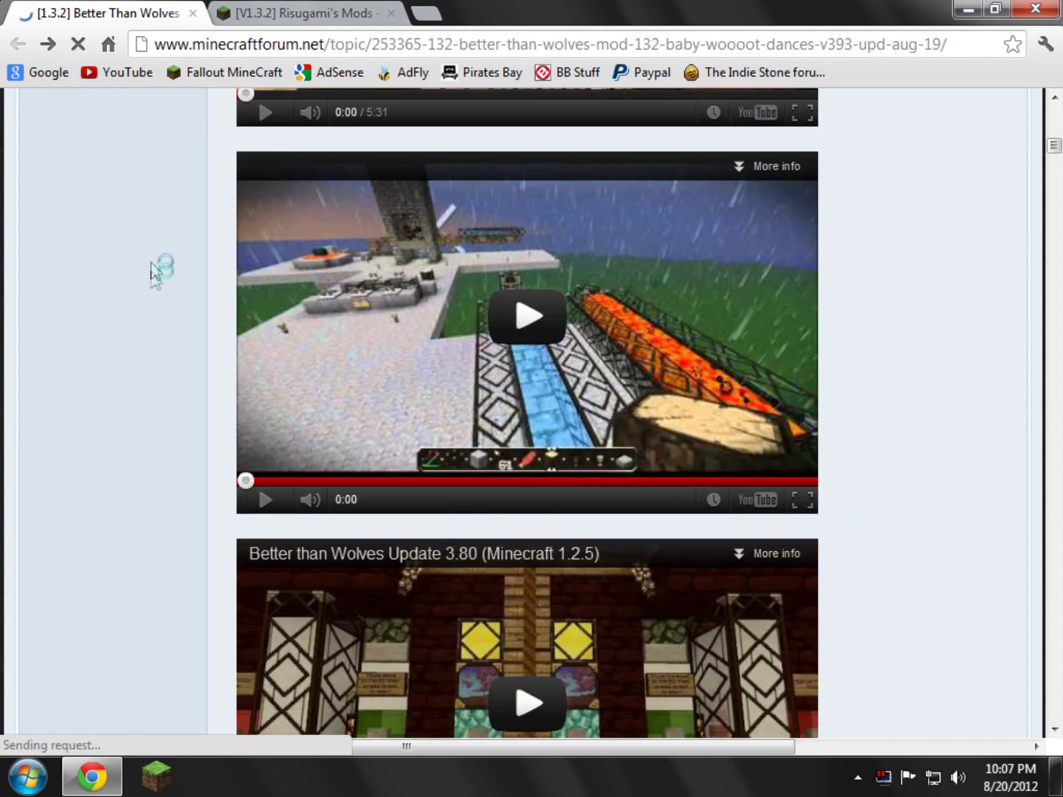
pyautogui.scroll(12, 153, 208)
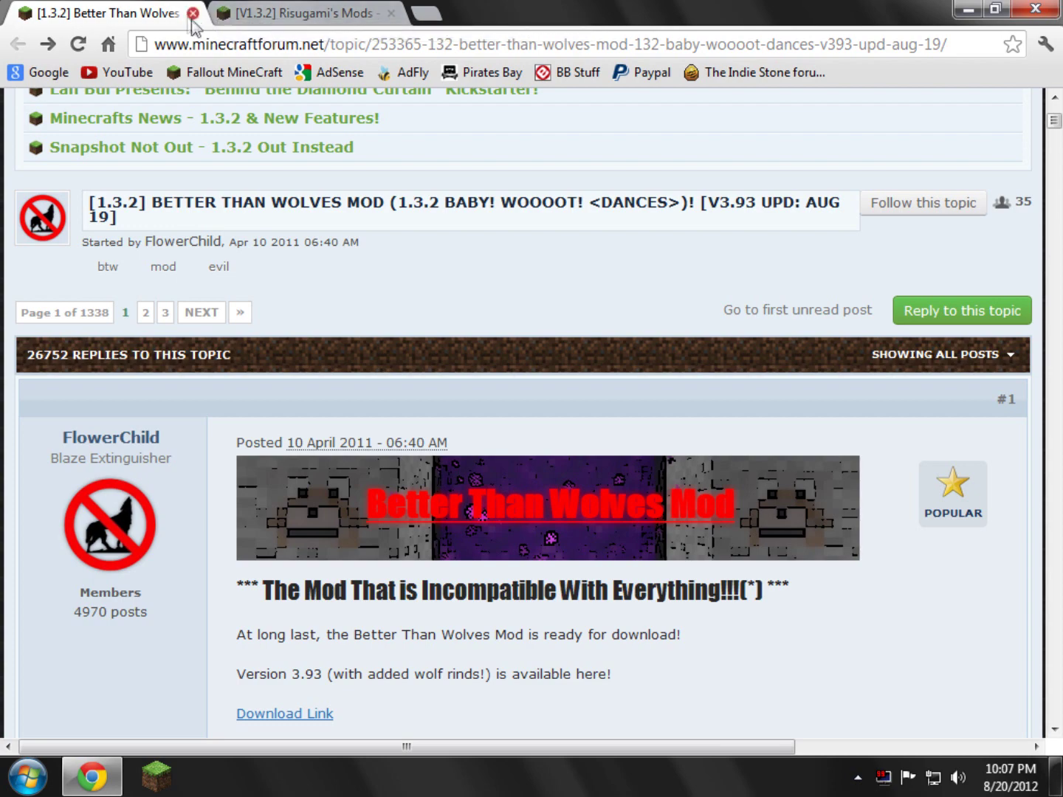
# Close the Better Than Wolves thread and download ModLoader 1.3.2 through its Adfly link
pyautogui.click(209, 21)
pyautogui.click(193, 14)
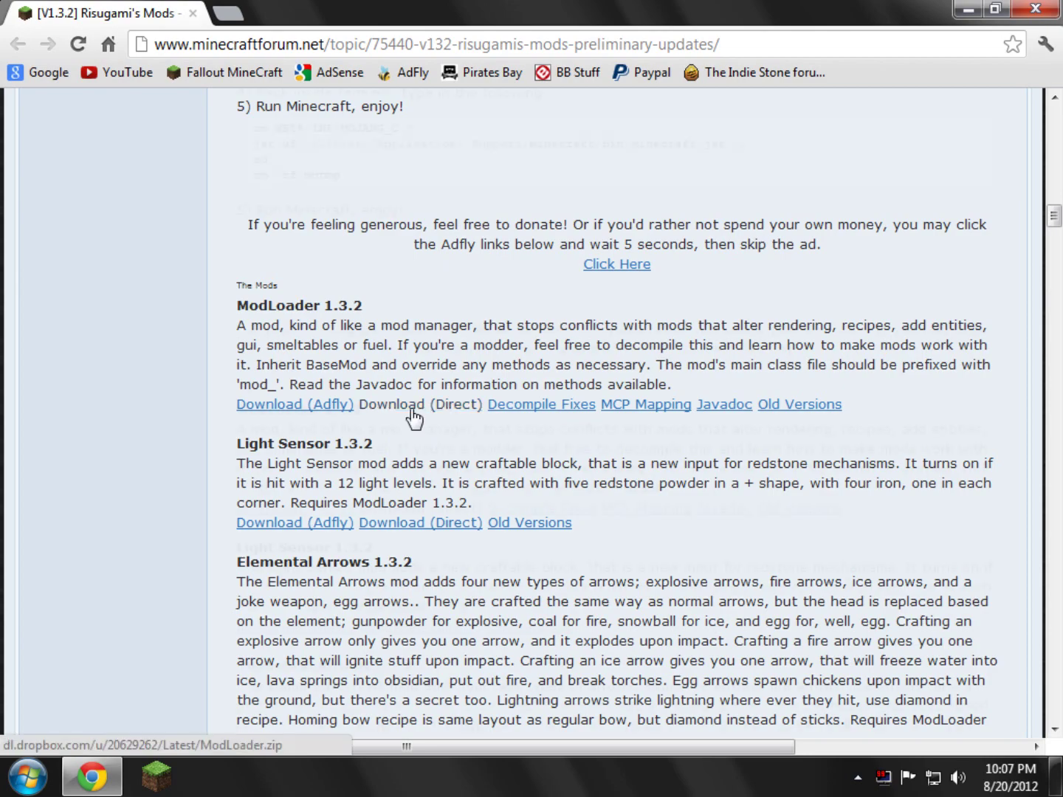
pyautogui.scroll(20, 410, 418)
pyautogui.scroll(-20, 721, 532)
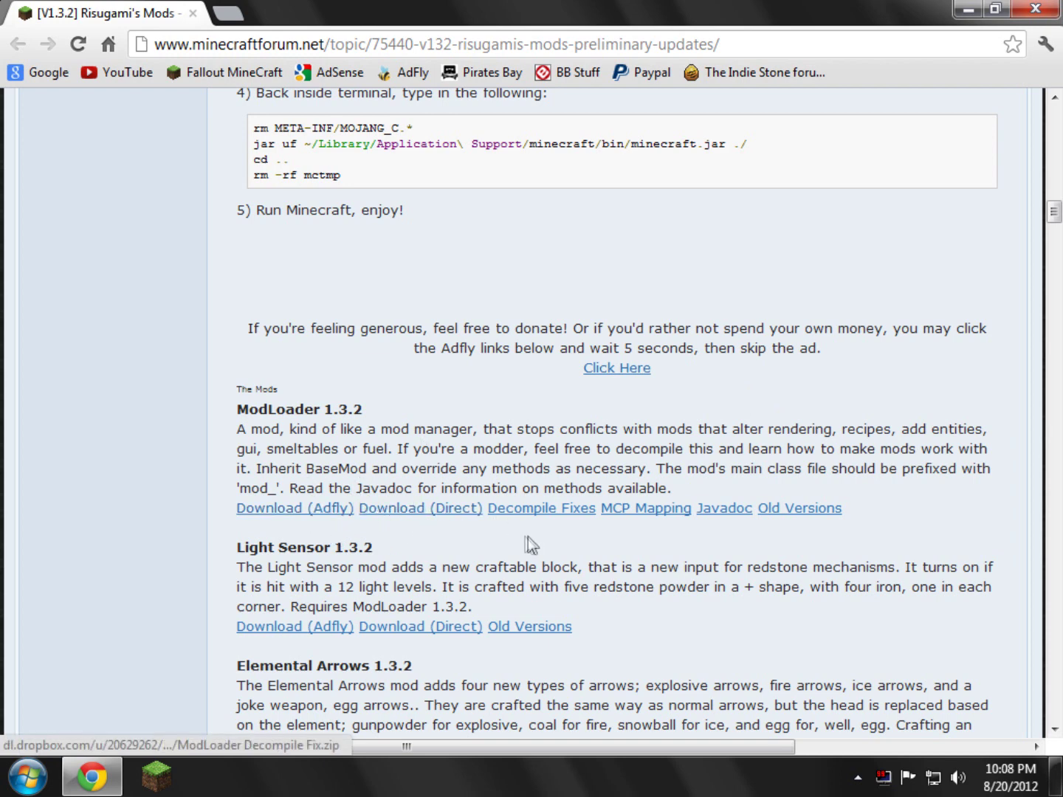
pyautogui.click(335, 509)
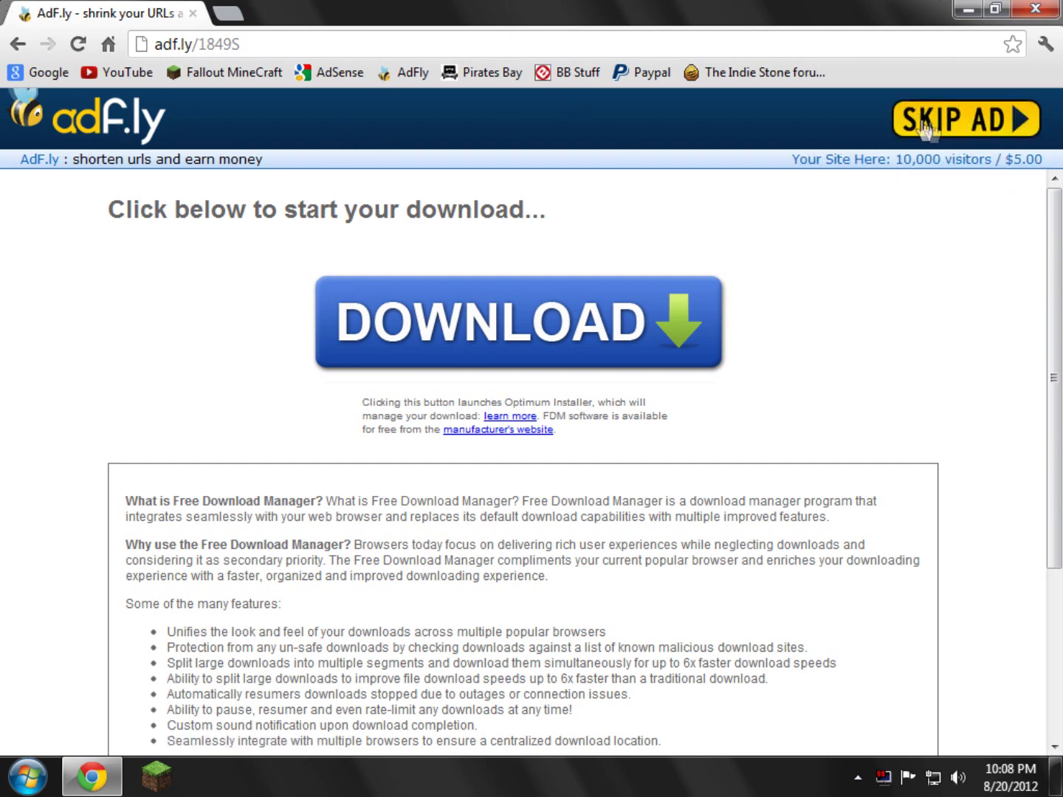
pyautogui.click(923, 127)
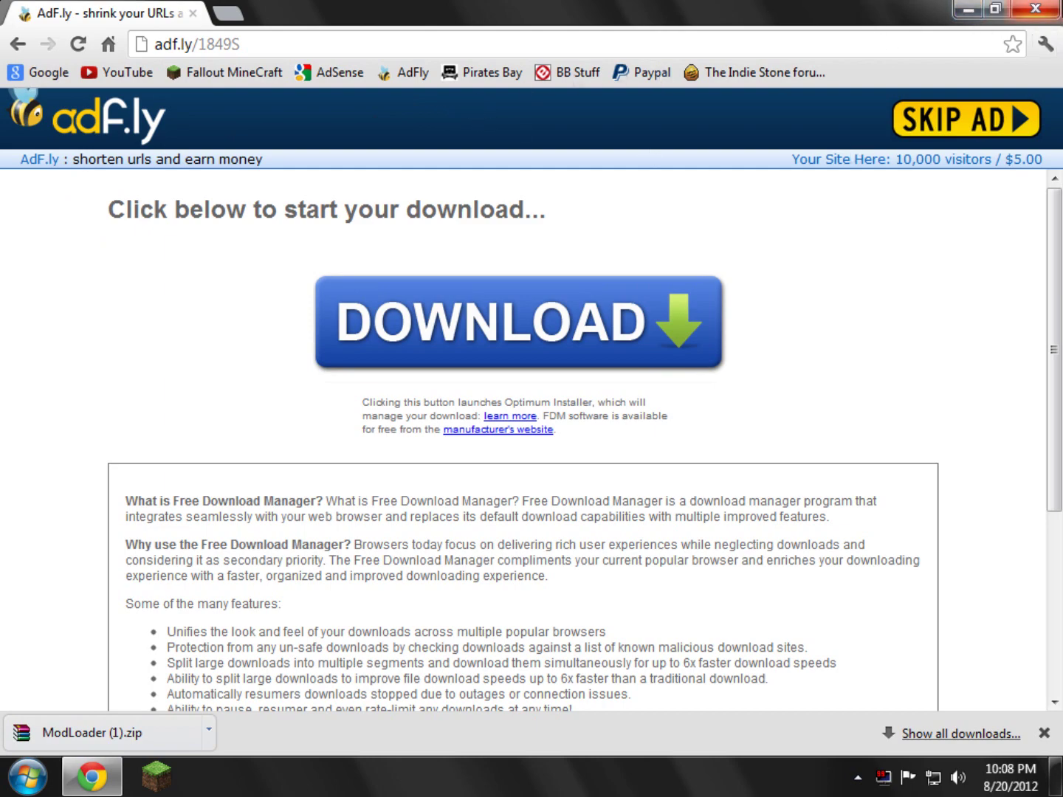
# Close the browser and open the AppData Roaming folder using %appdata%
pyautogui.click(1036, 9)
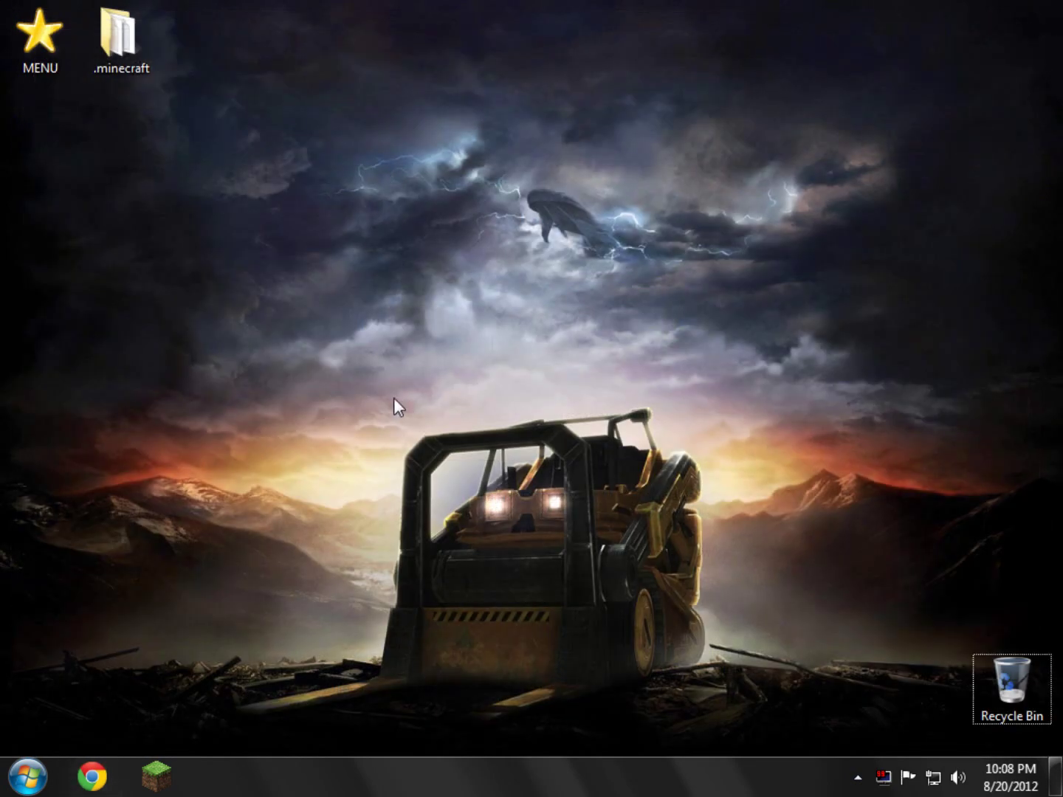
pyautogui.press('super')
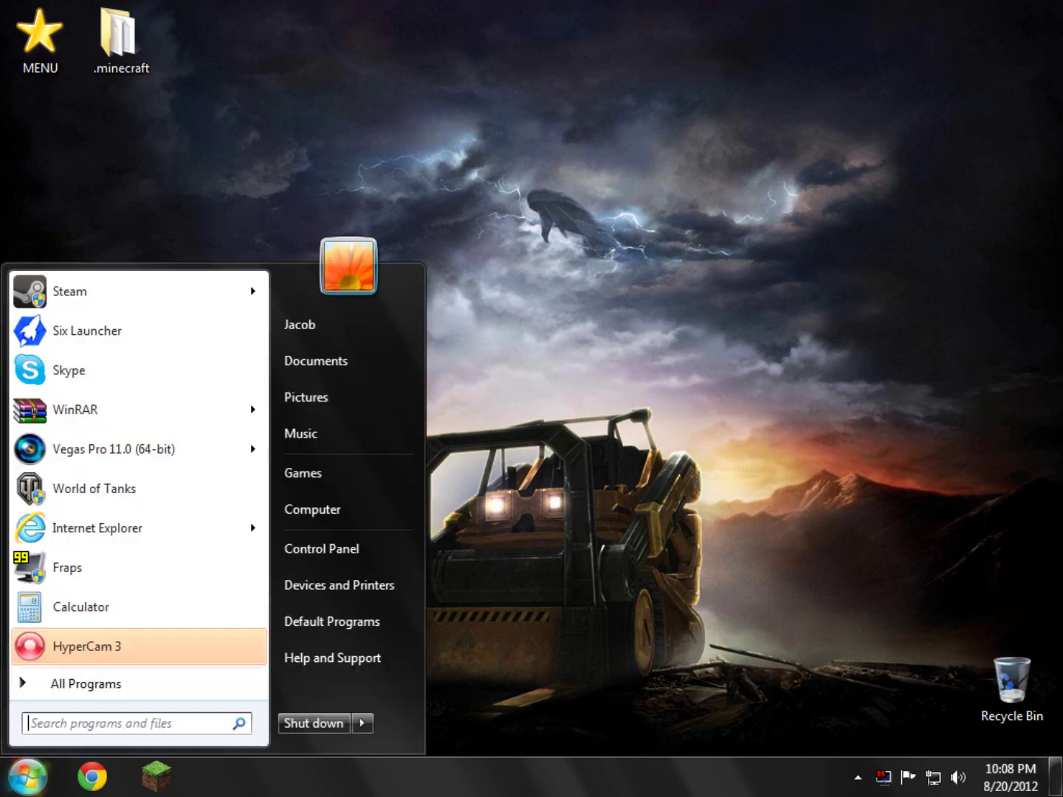
pyautogui.write('%appdata')
pyautogui.press('Return')
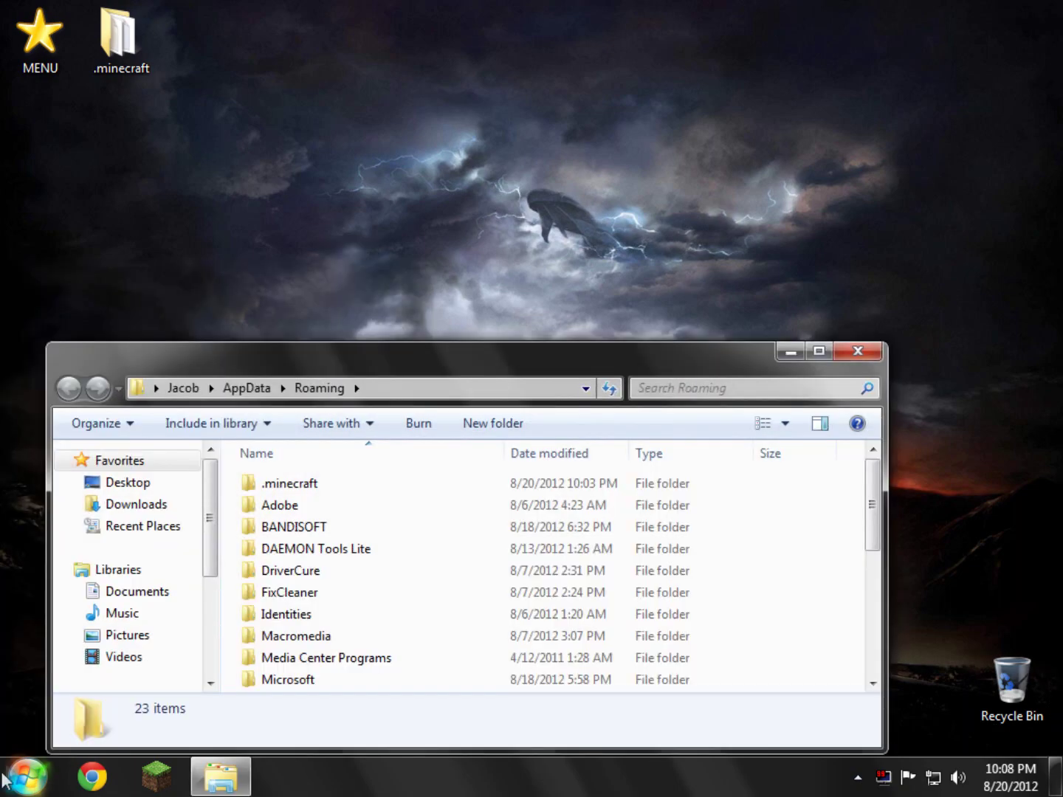
pyautogui.click(330, 484)
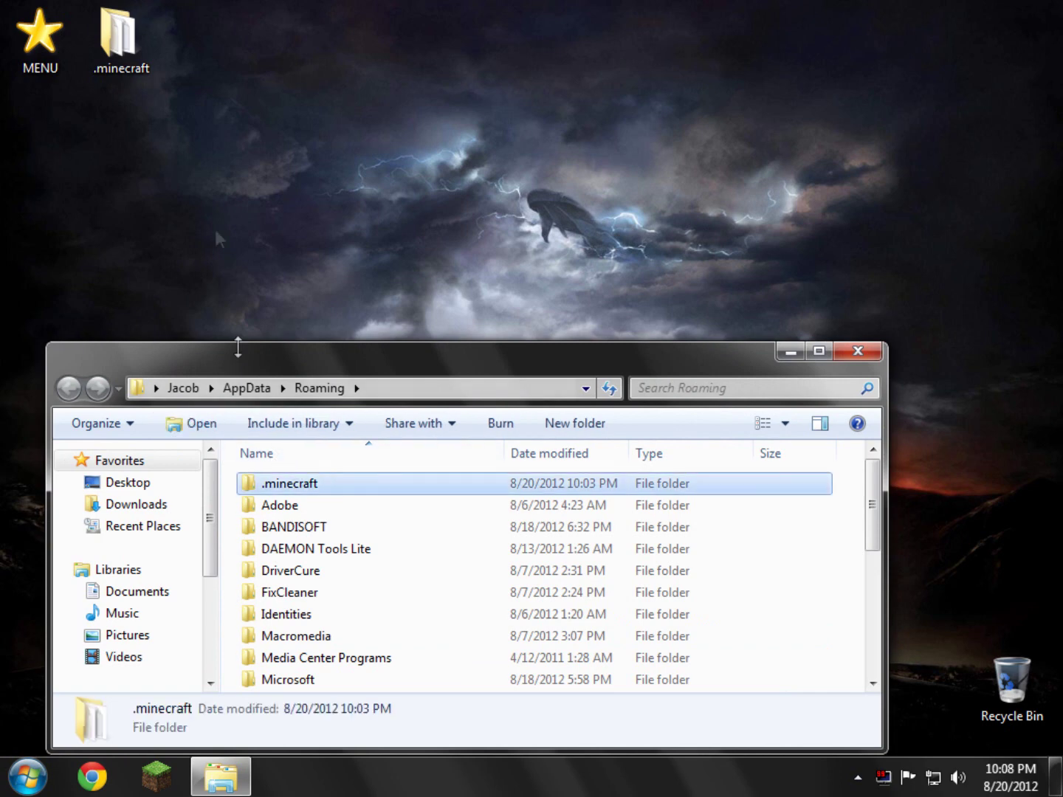
pyautogui.click(281, 506)
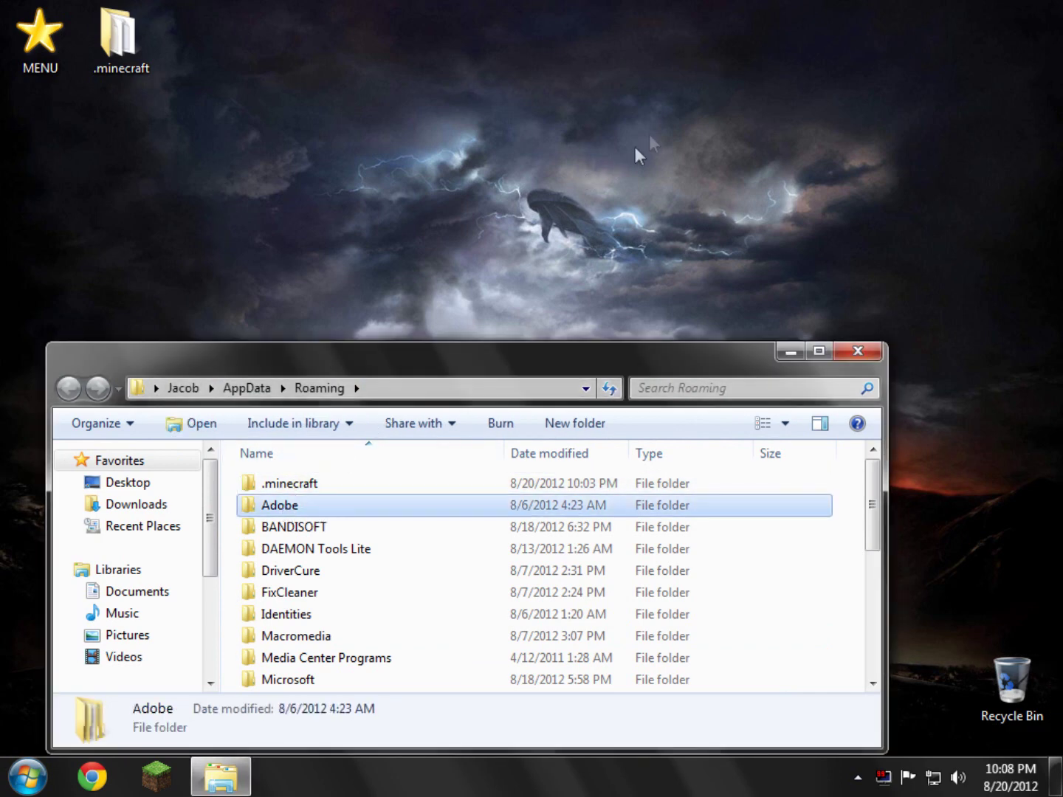
pyautogui.click(123, 199)
pyautogui.moveTo(399, 86); pyautogui.dragTo(368, 215)
pyautogui.click(324, 485)
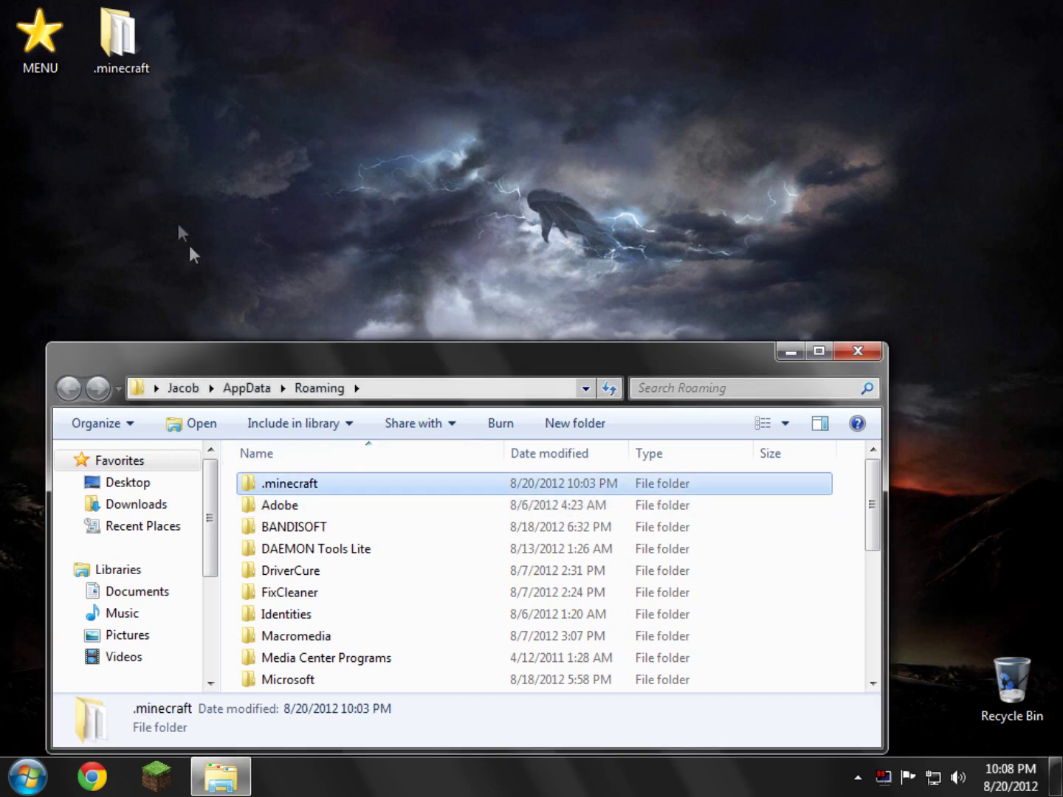
pyautogui.click(124, 69)
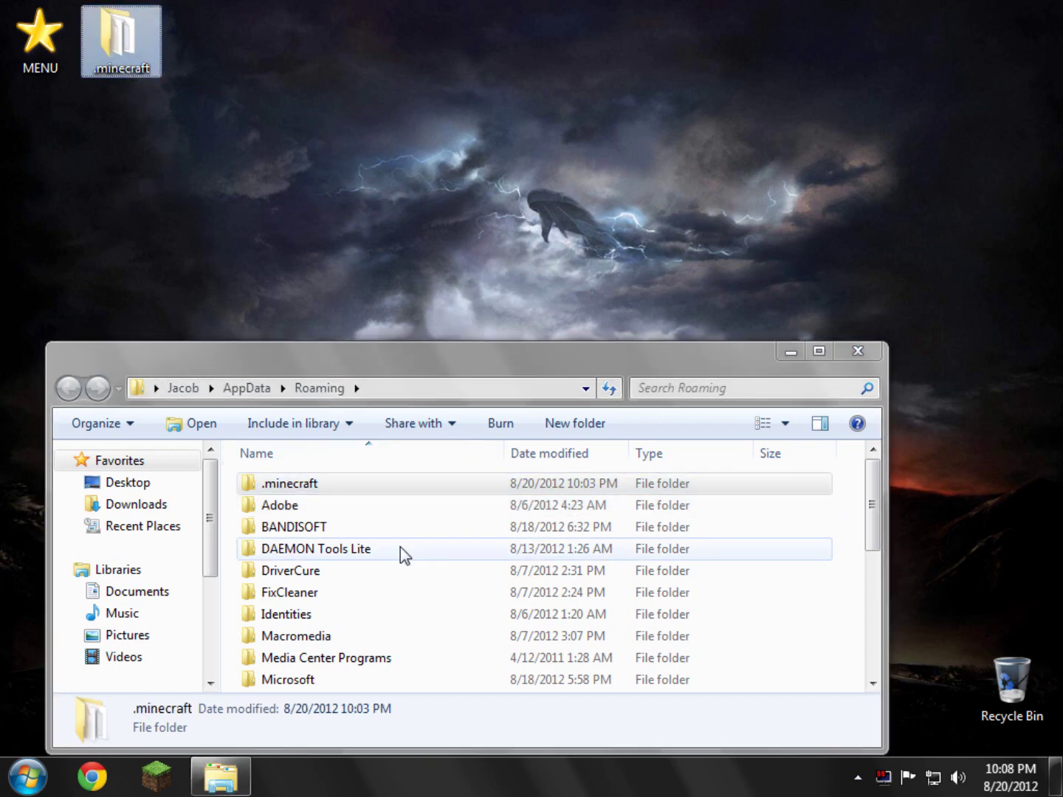
pyautogui.click(441, 488)
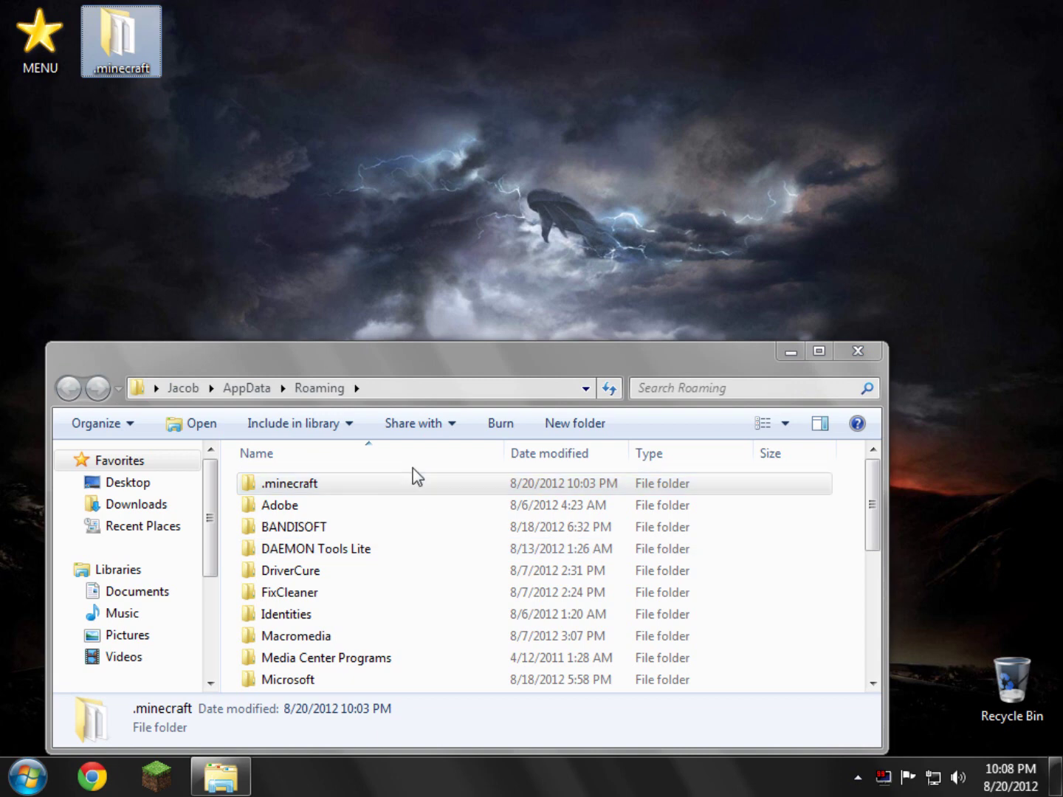
# Go into the bin folder of .minecraft in Roaming and open the minecraft jar file with WinRAR
pyautogui.click(375, 489)
pyautogui.doubleClick(383, 488)
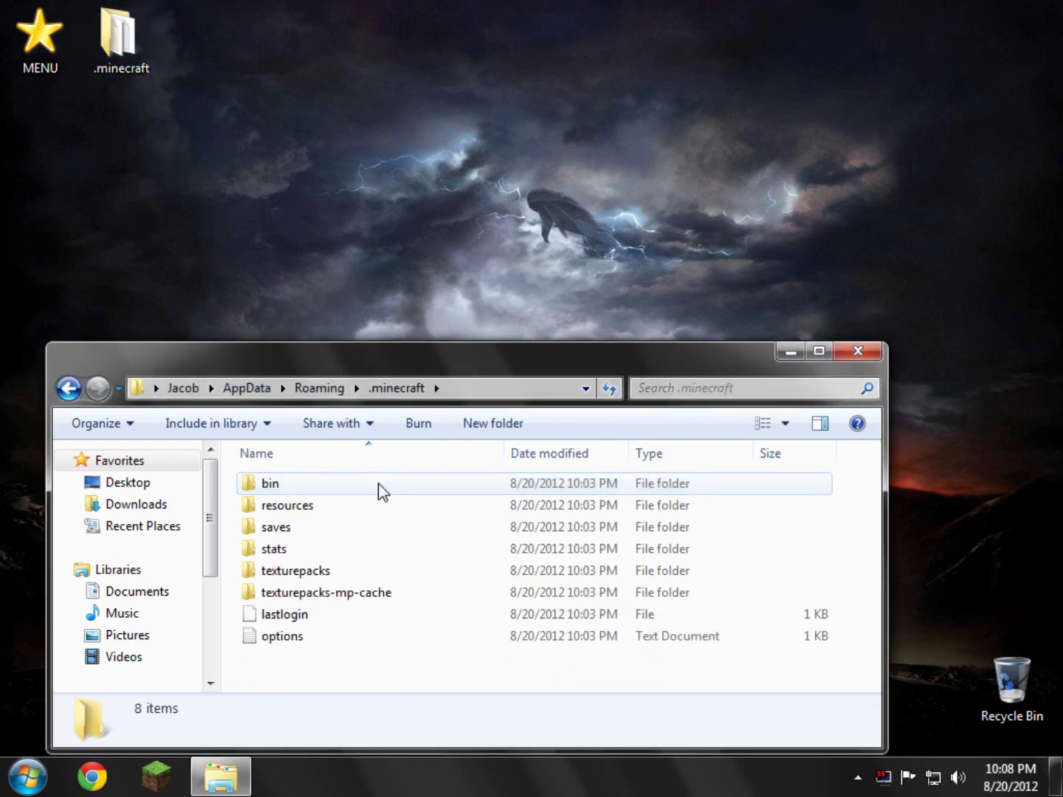
pyautogui.doubleClick(292, 484)
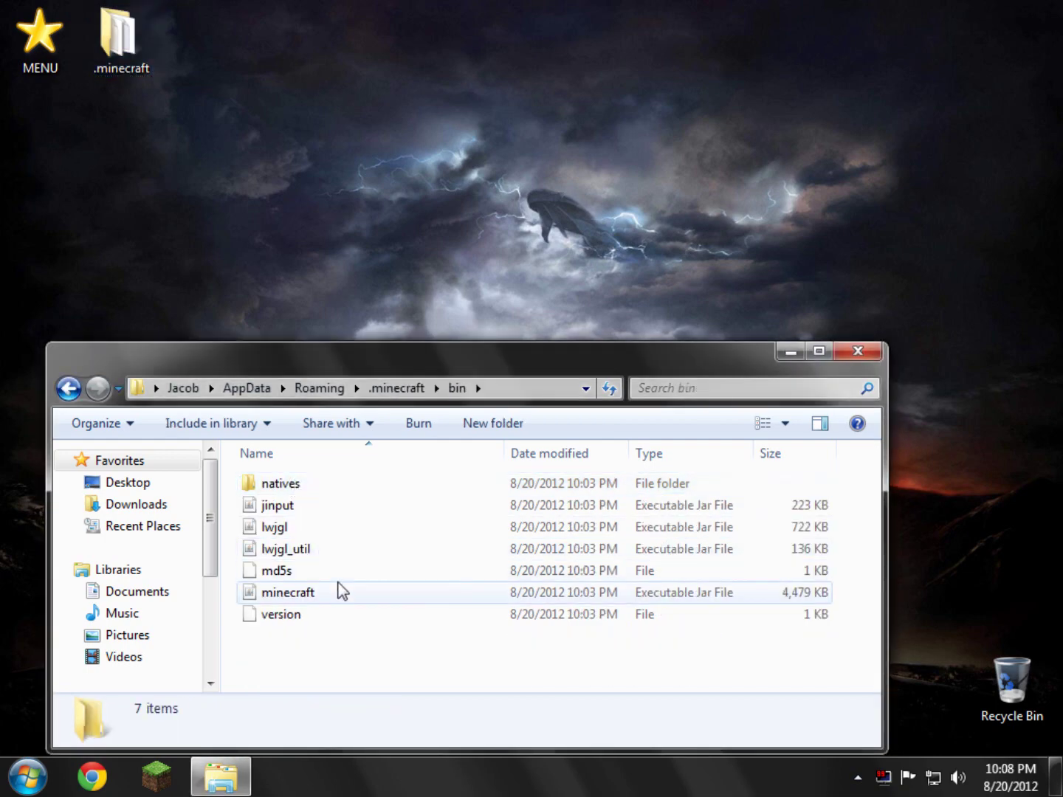
pyautogui.rightClick(341, 590)
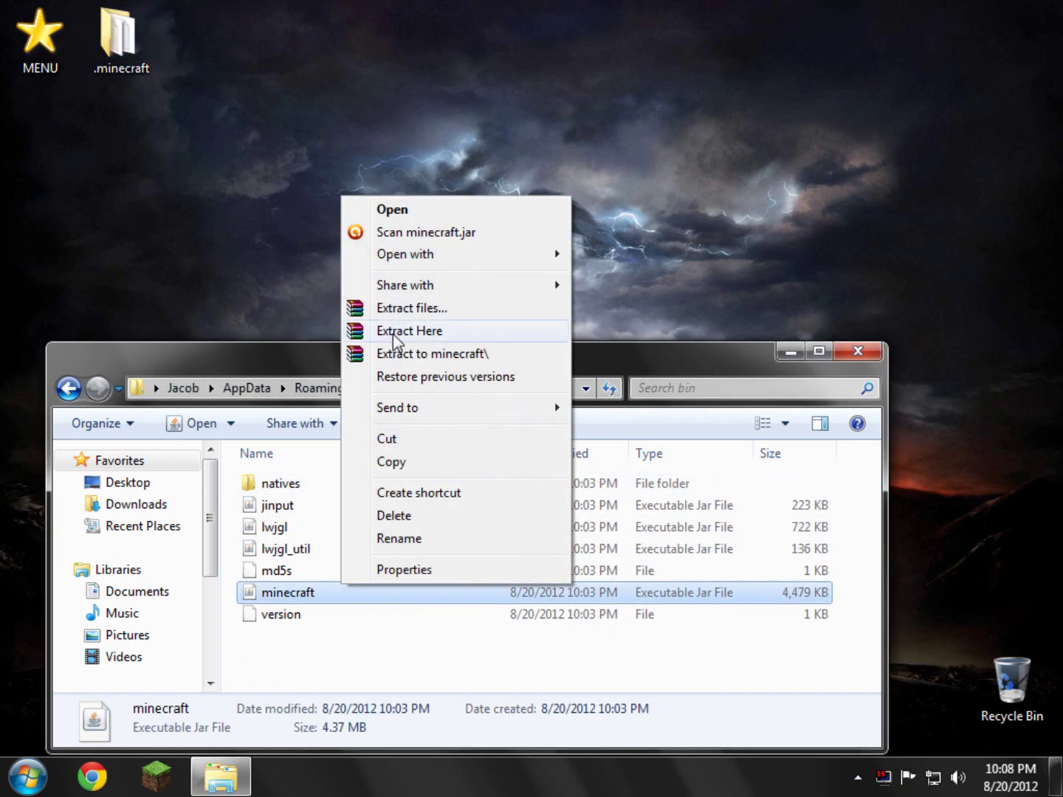
pyautogui.moveTo(396, 264)
pyautogui.click(607, 284)
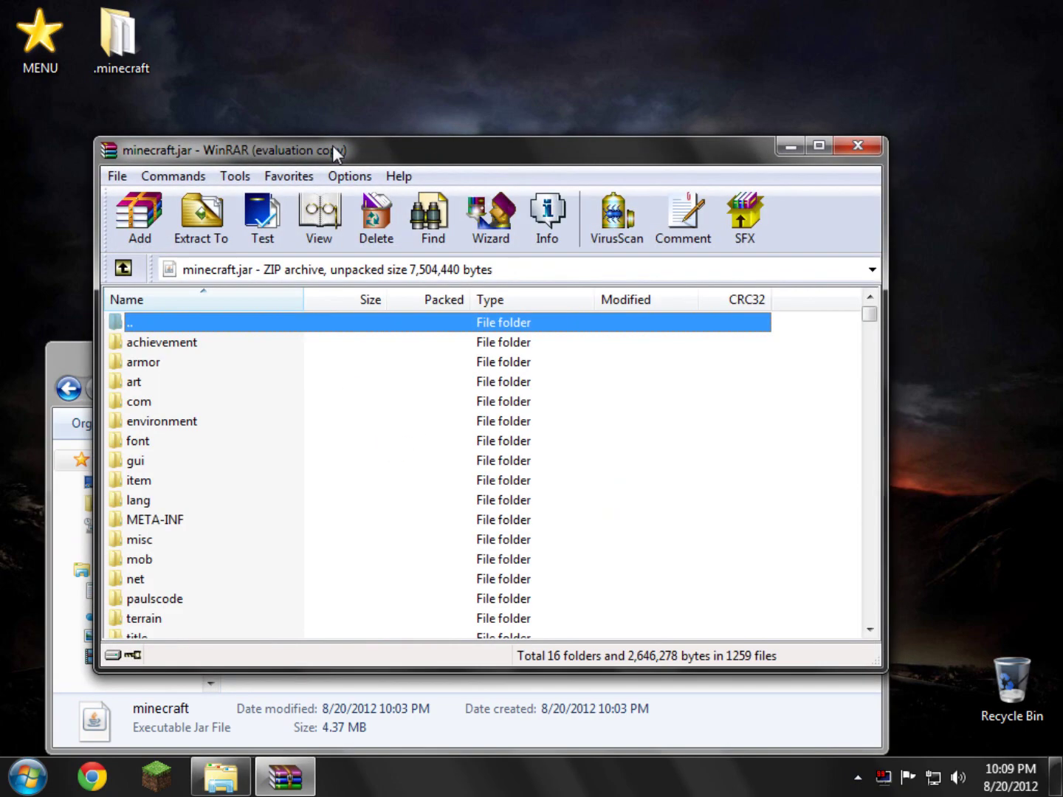
# Move the WinRAR window aside and delete the META-INF folder from minecraft.jar
pyautogui.moveTo(332, 147); pyautogui.dragTo(574, 99)
pyautogui.click(391, 472)
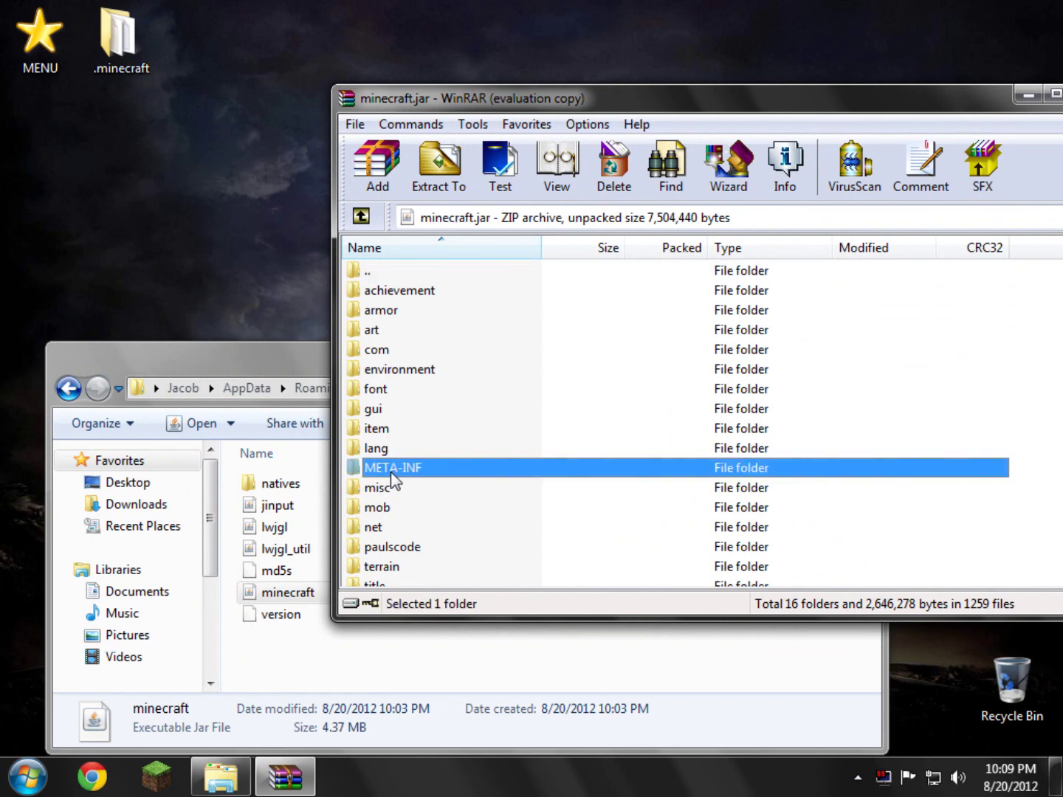
pyautogui.rightClick(390, 472)
pyautogui.click(449, 212)
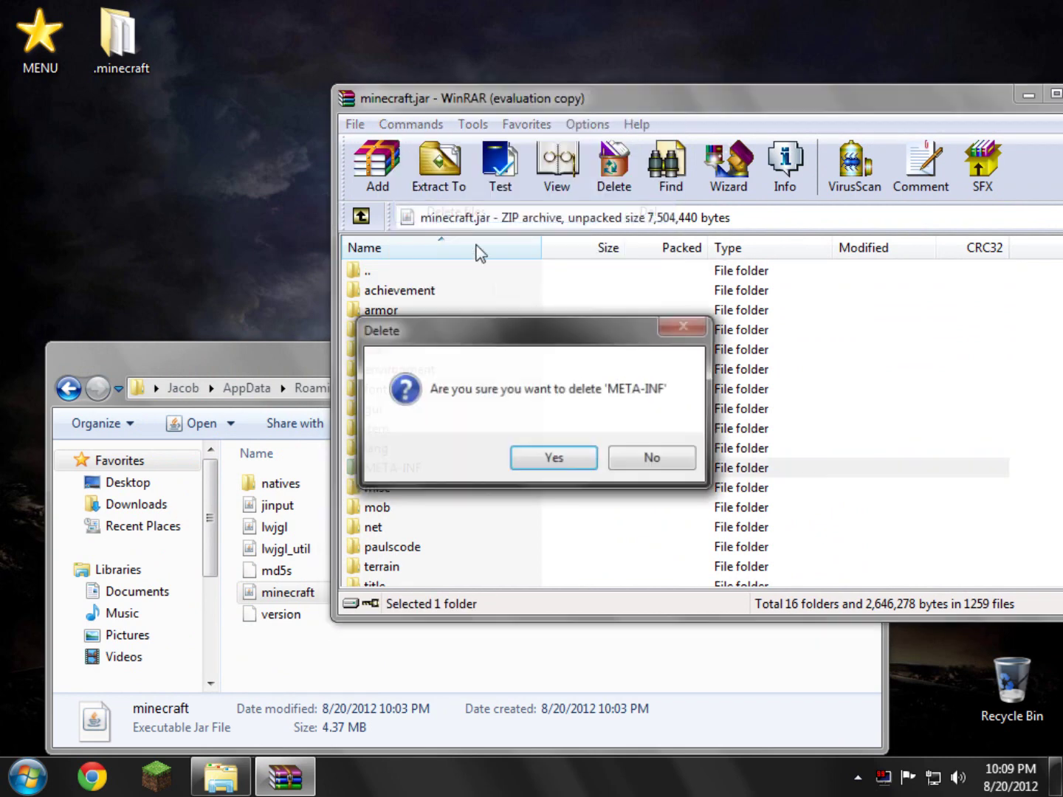
pyautogui.click(552, 459)
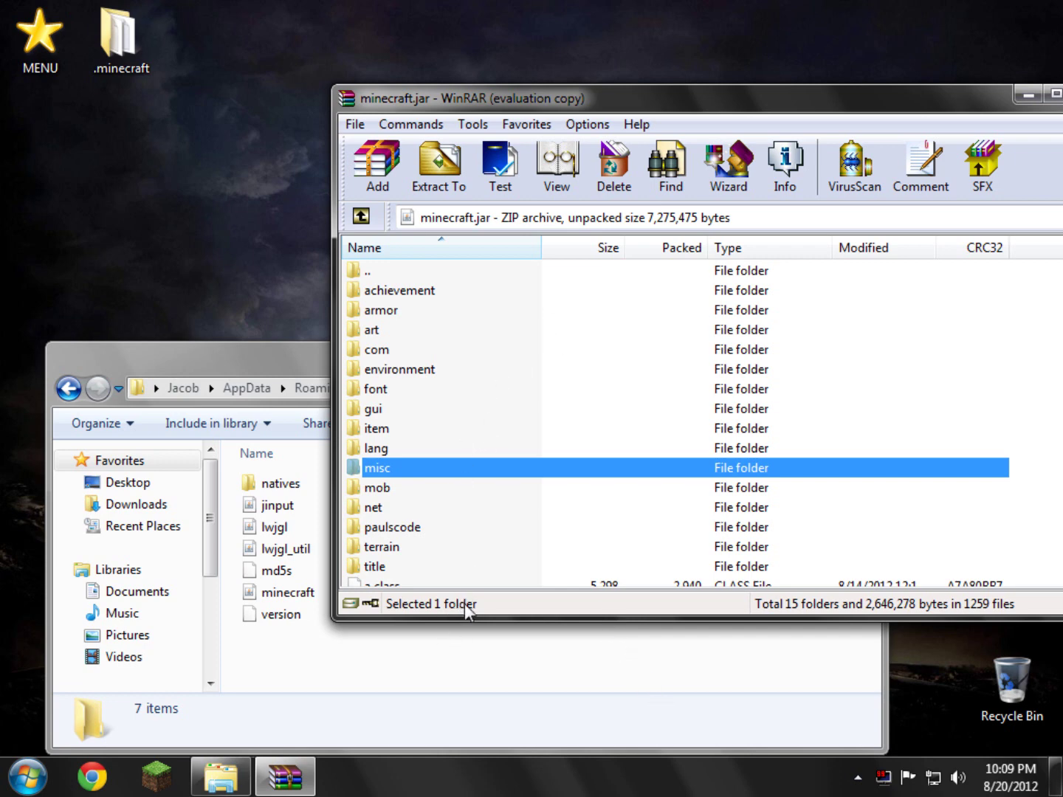
# Minimize the bin folder window and move the ModLoader and BTWMod3-93 archives from the Downloads folder to the desktop
pyautogui.click(318, 368)
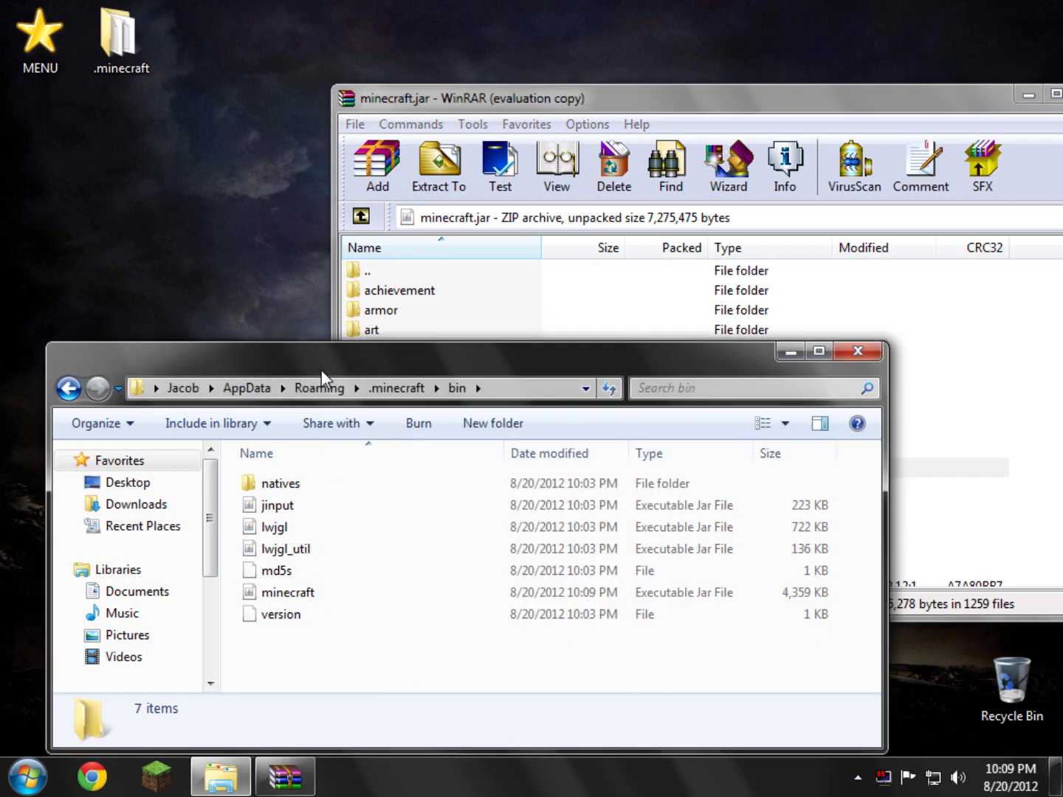
pyautogui.click(789, 357)
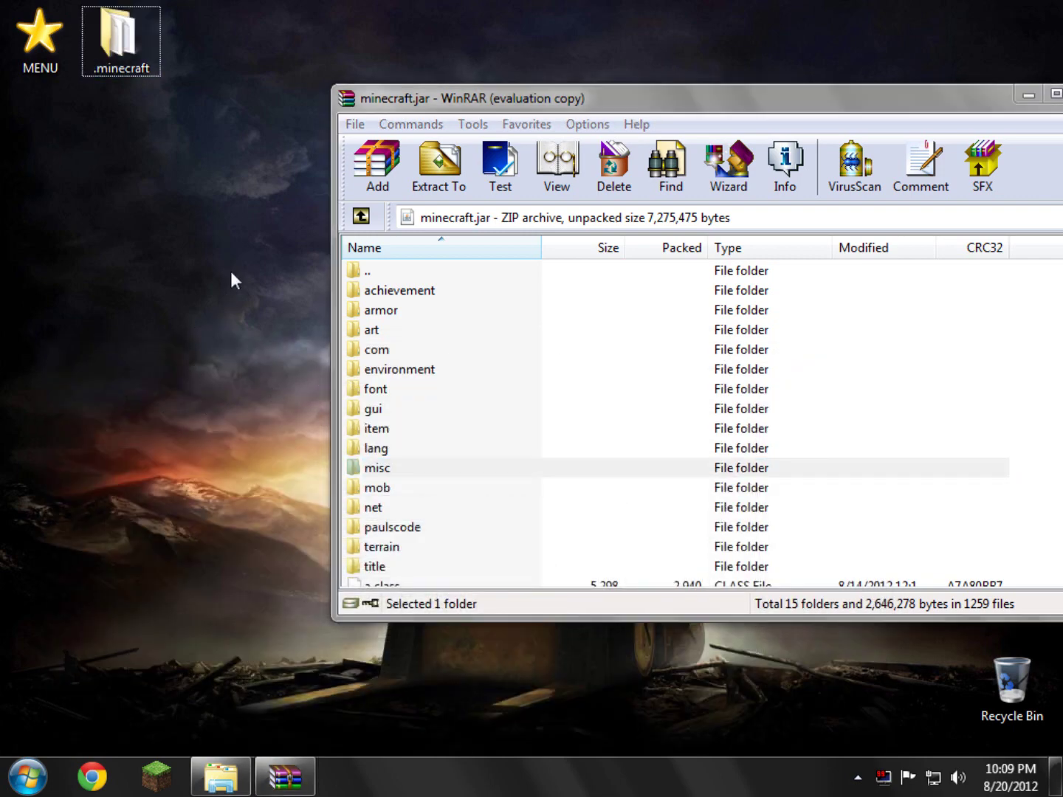
pyautogui.press('super')
pyautogui.click(306, 517)
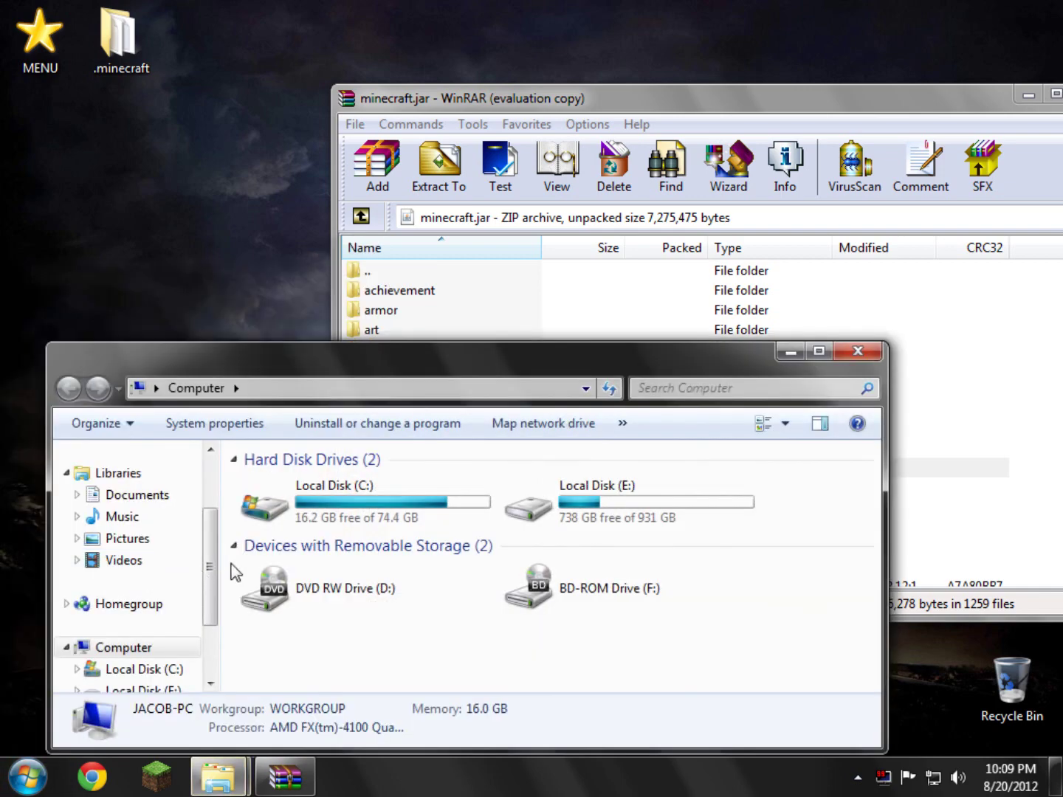
pyautogui.scroll(3, 210, 580)
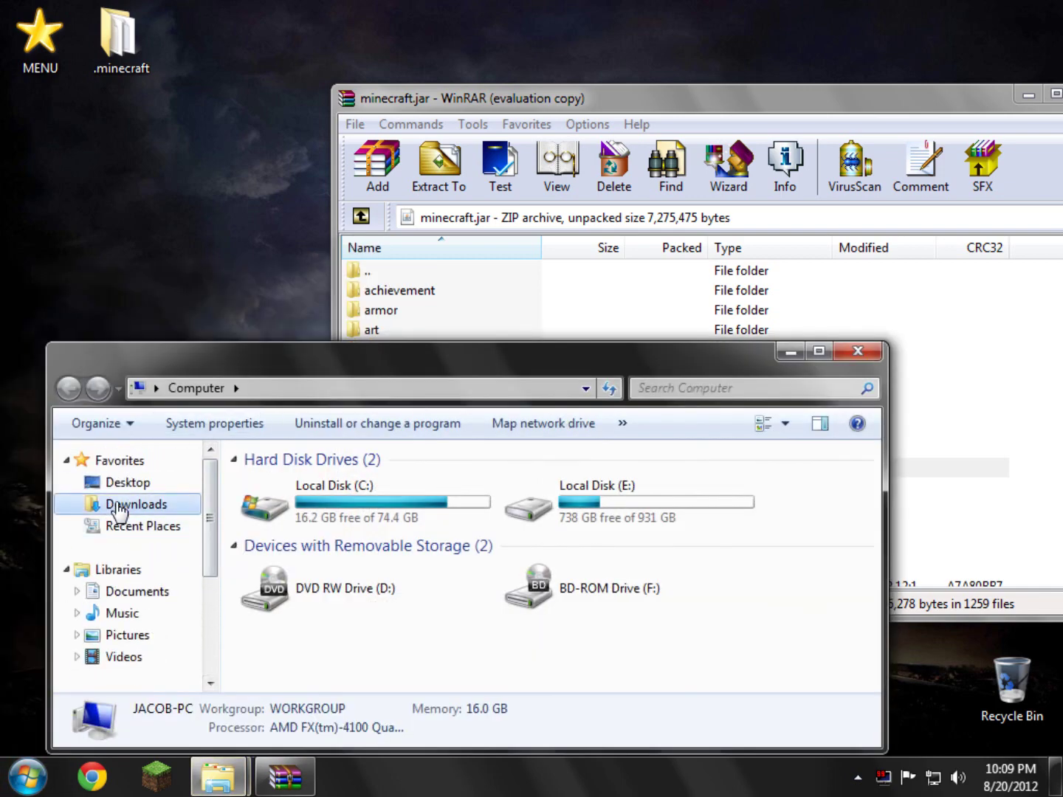
pyautogui.click(118, 505)
pyautogui.click(315, 548)
pyautogui.moveTo(316, 548); pyautogui.dragTo(4, 206)
pyautogui.moveTo(358, 510); pyautogui.dragTo(122, 173)
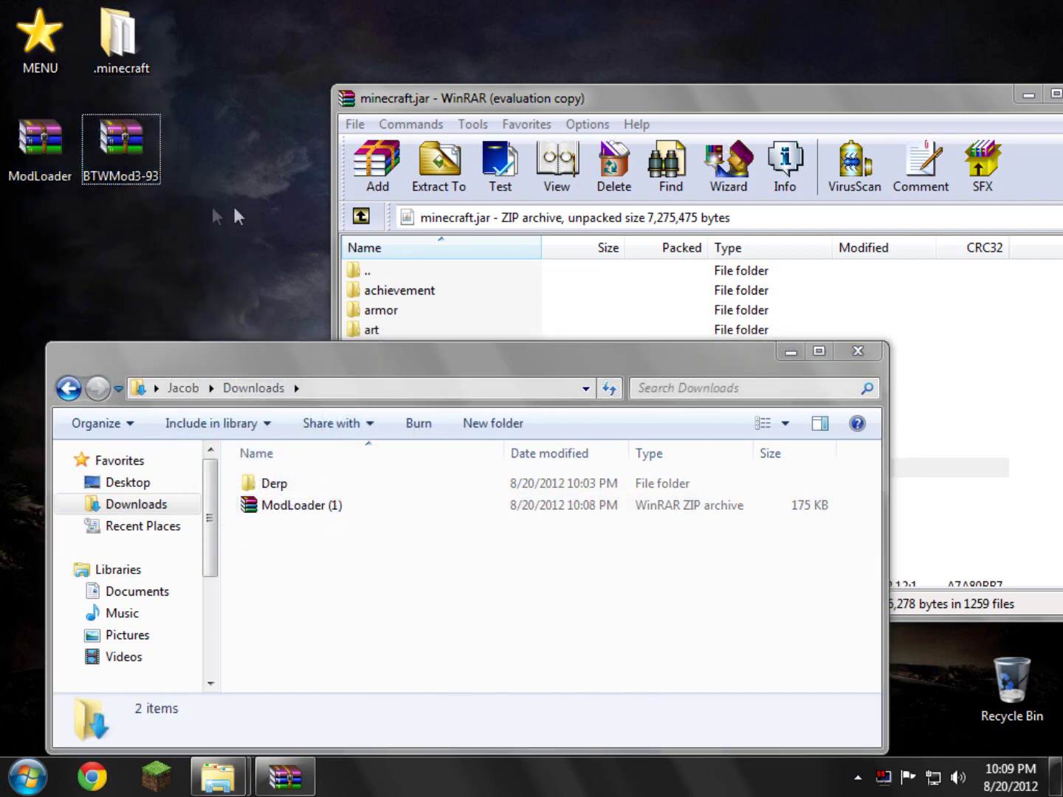
pyautogui.click(858, 351)
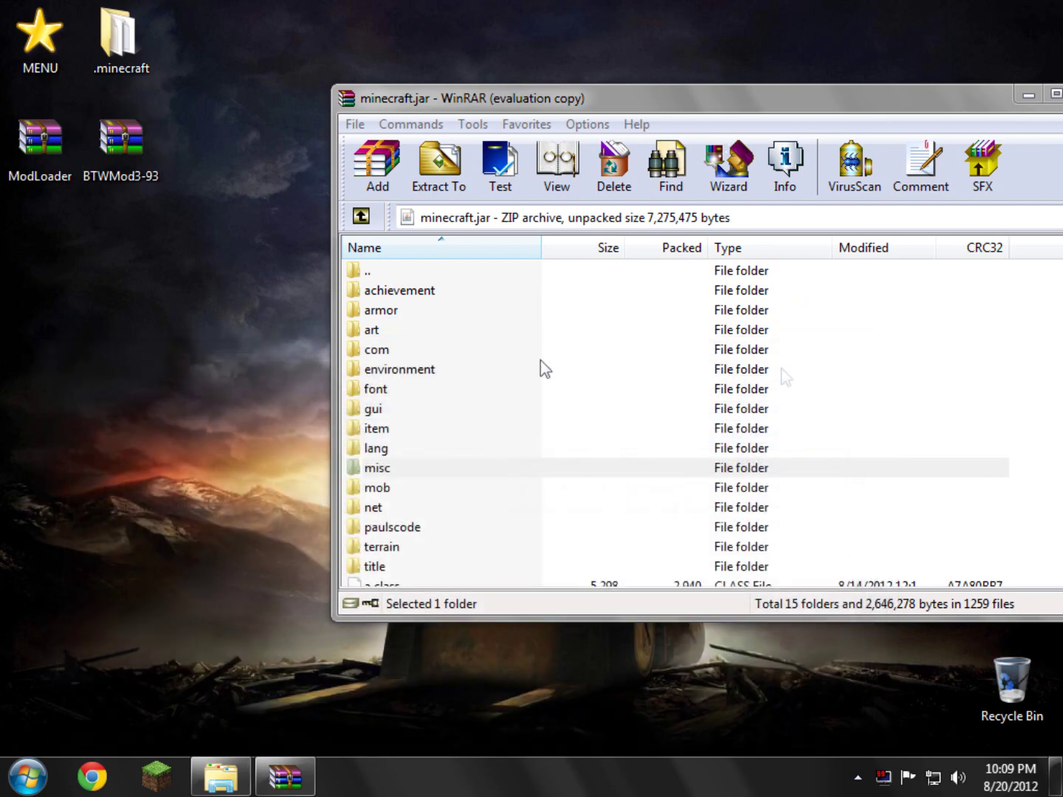
# Add all files of the desktop ModLoader archive to minecraft.jar and put the ModLoader archive window away
pyautogui.click(118, 298)
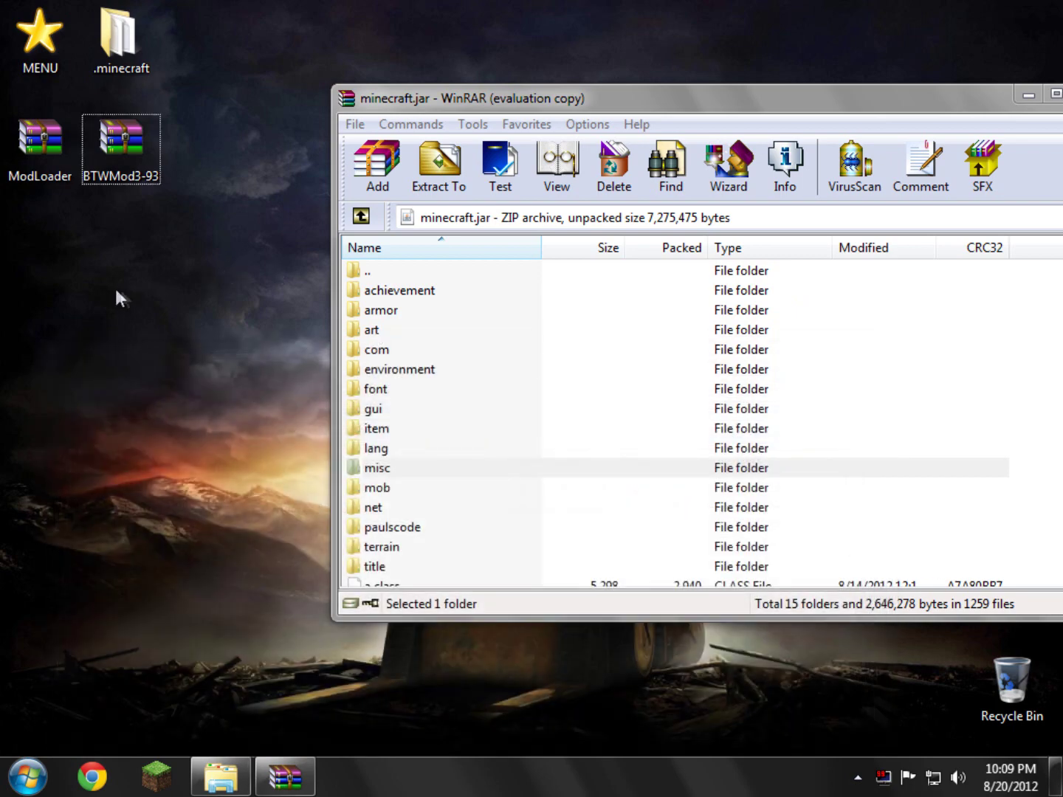
pyautogui.doubleClick(31, 157)
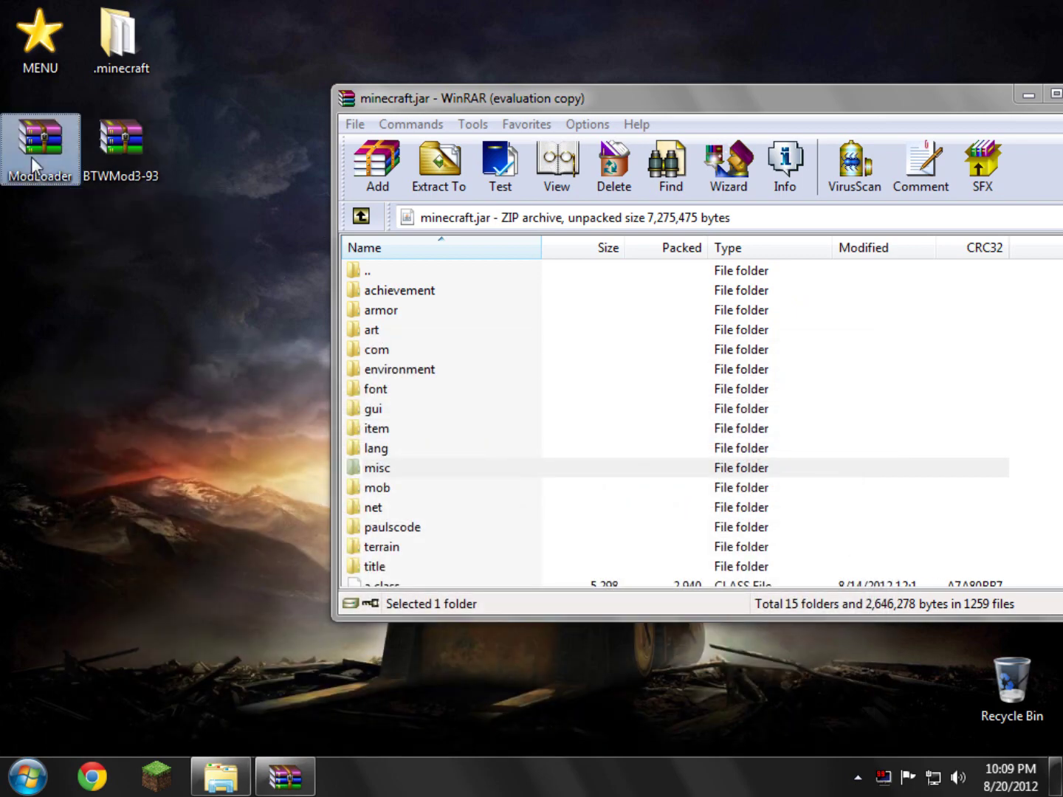
pyautogui.rightClick(268, 382)
pyautogui.click(270, 375)
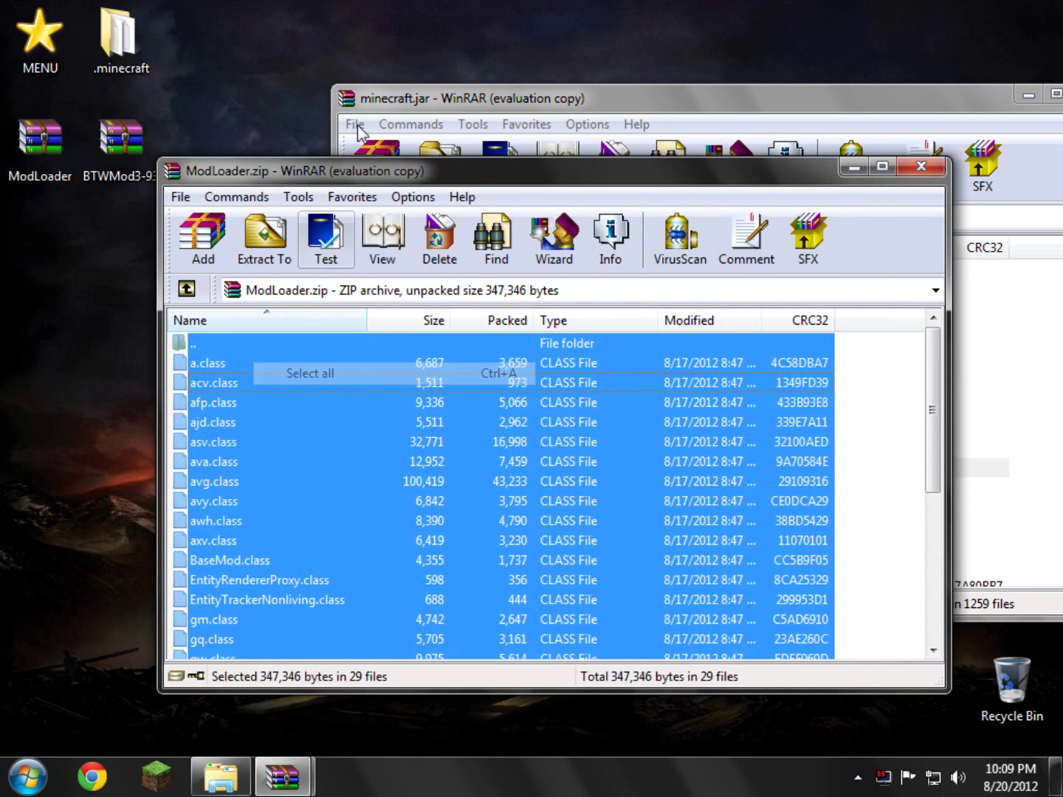
pyautogui.moveTo(345, 182); pyautogui.dragTo(288, 250)
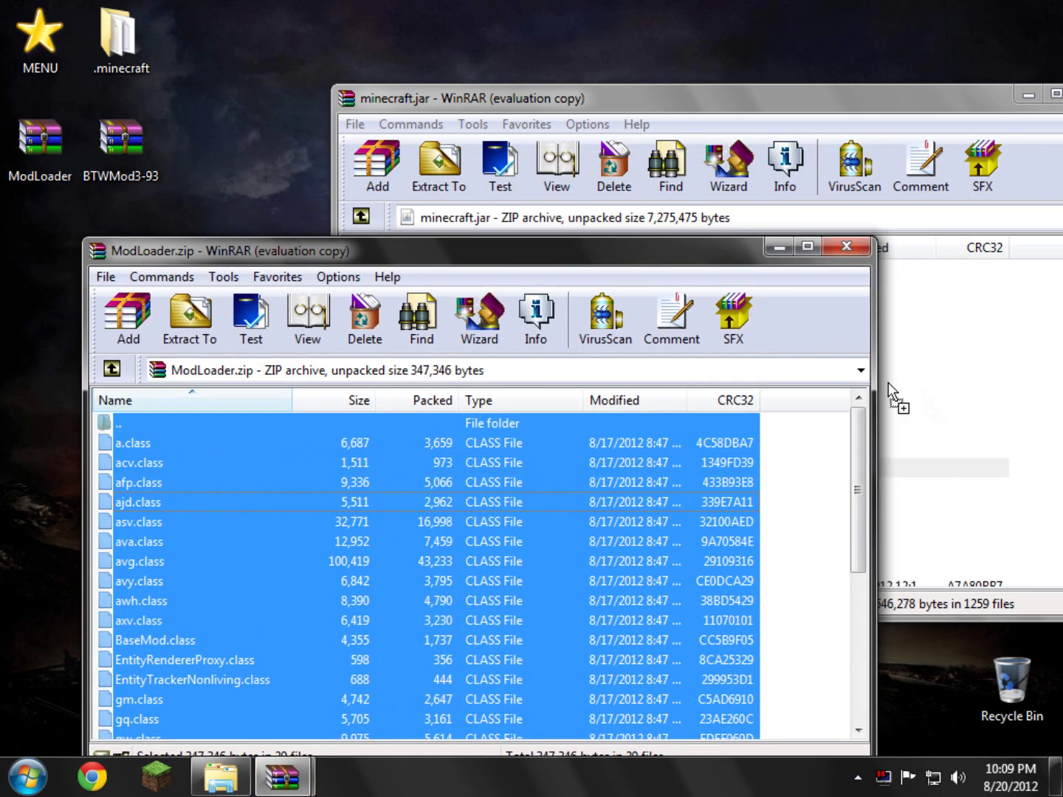
pyautogui.moveTo(953, 404); pyautogui.dragTo(953, 409)
pyautogui.click(745, 533)
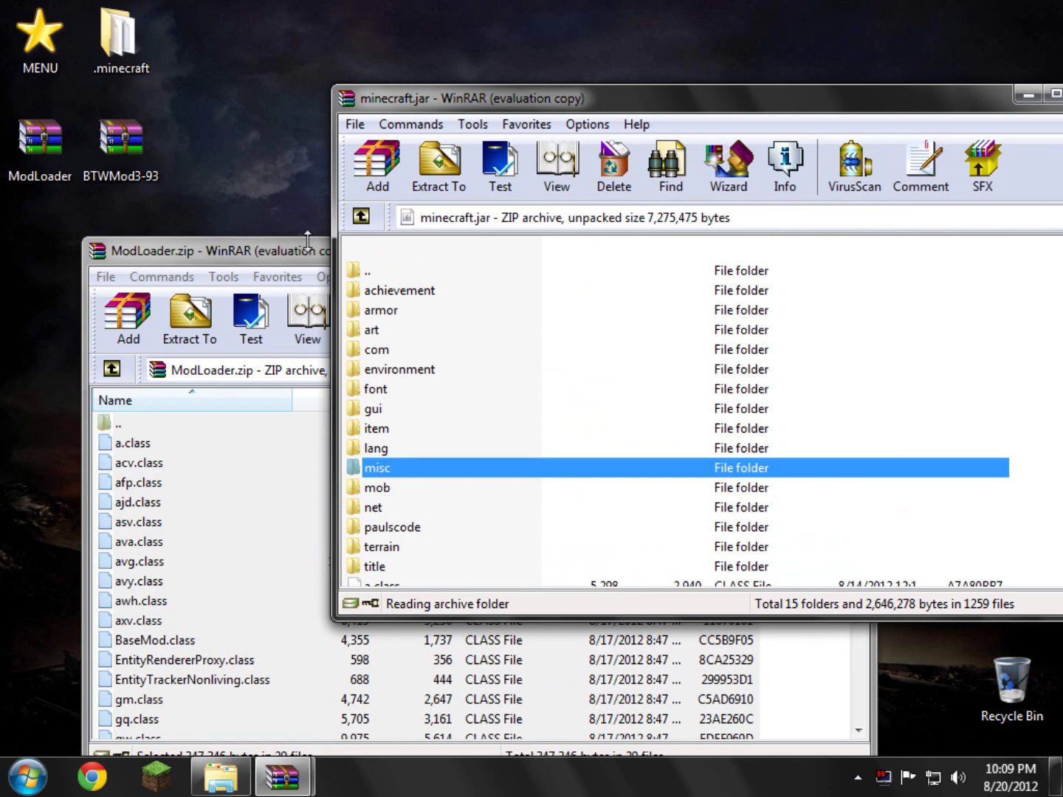
pyautogui.click(786, 245)
# Open the BTWMod3-93 archive from the desktop and read the installation instructions in its readme.txt
pyautogui.click(111, 144)
pyautogui.doubleClick(109, 143)
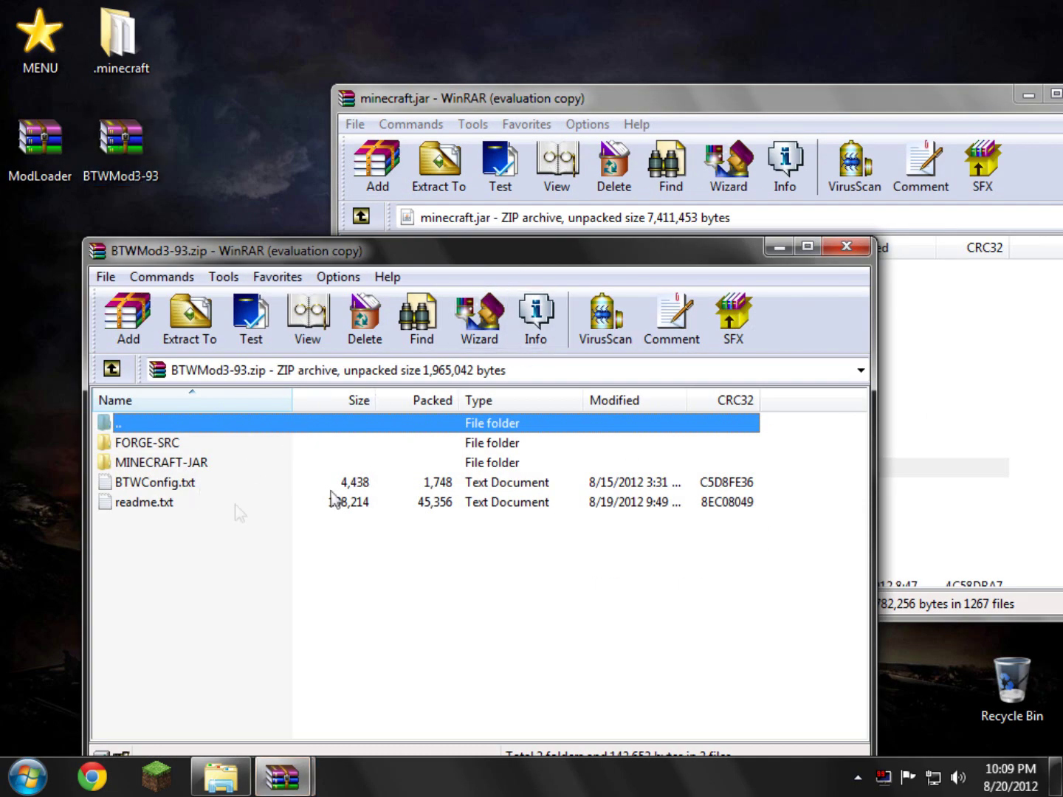
pyautogui.doubleClick(215, 509)
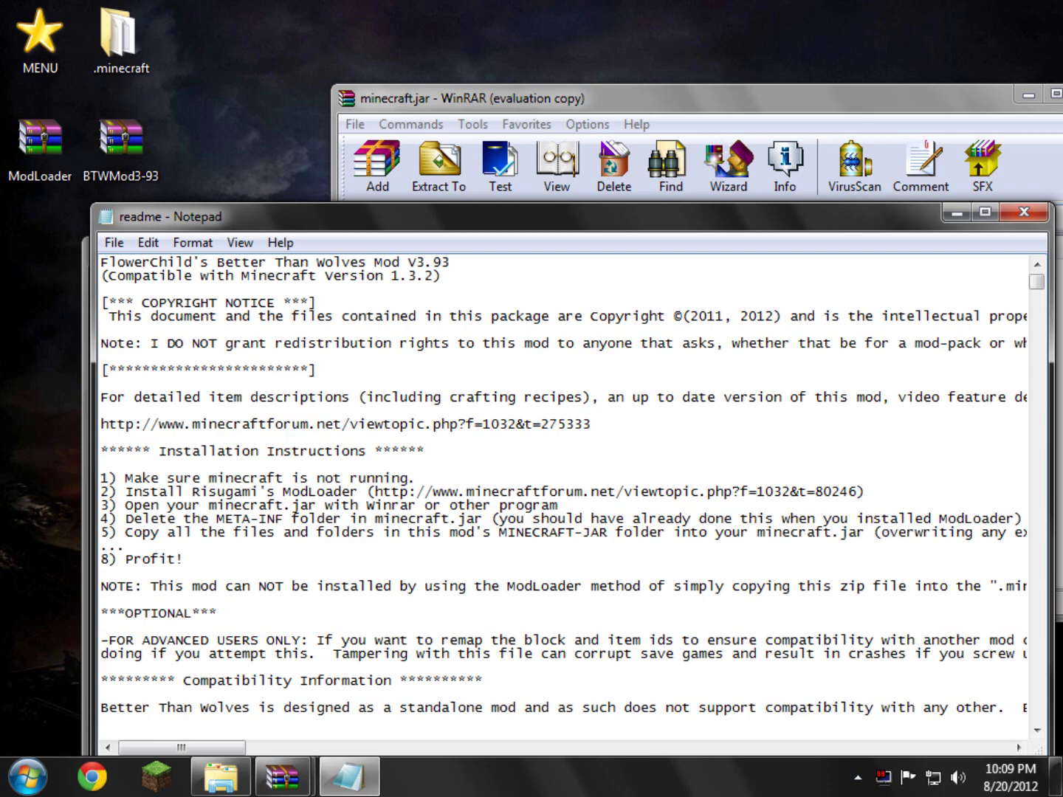
pyautogui.click(1024, 218)
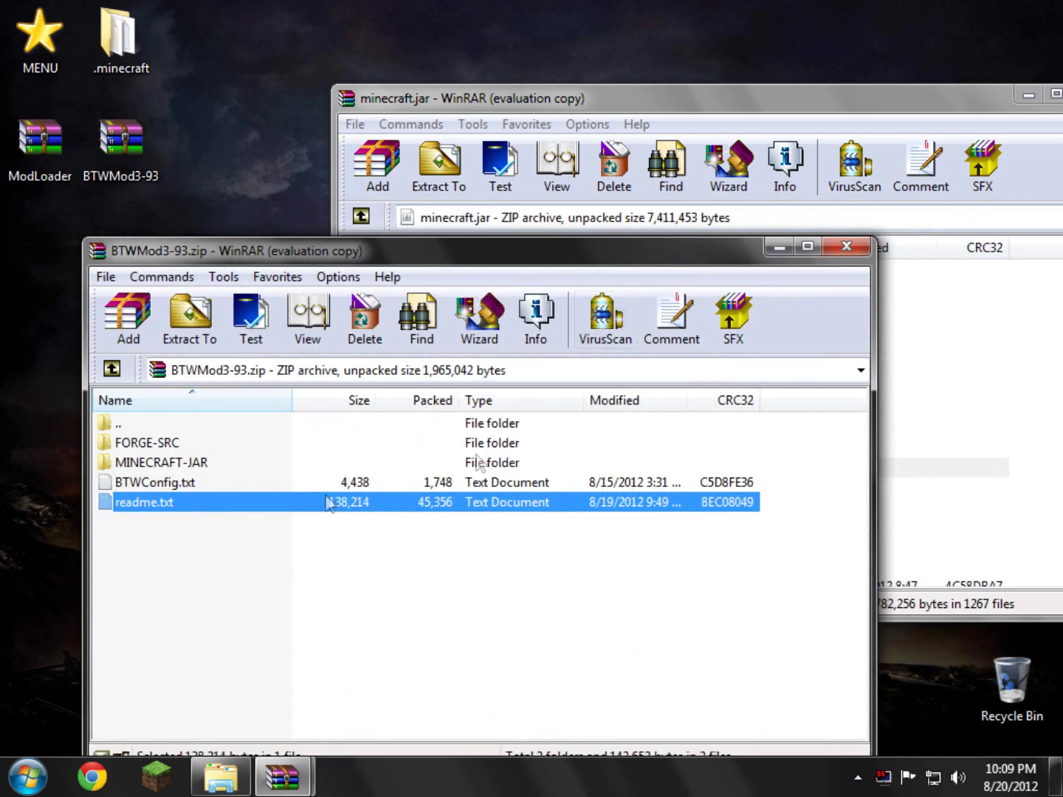
pyautogui.click(181, 464)
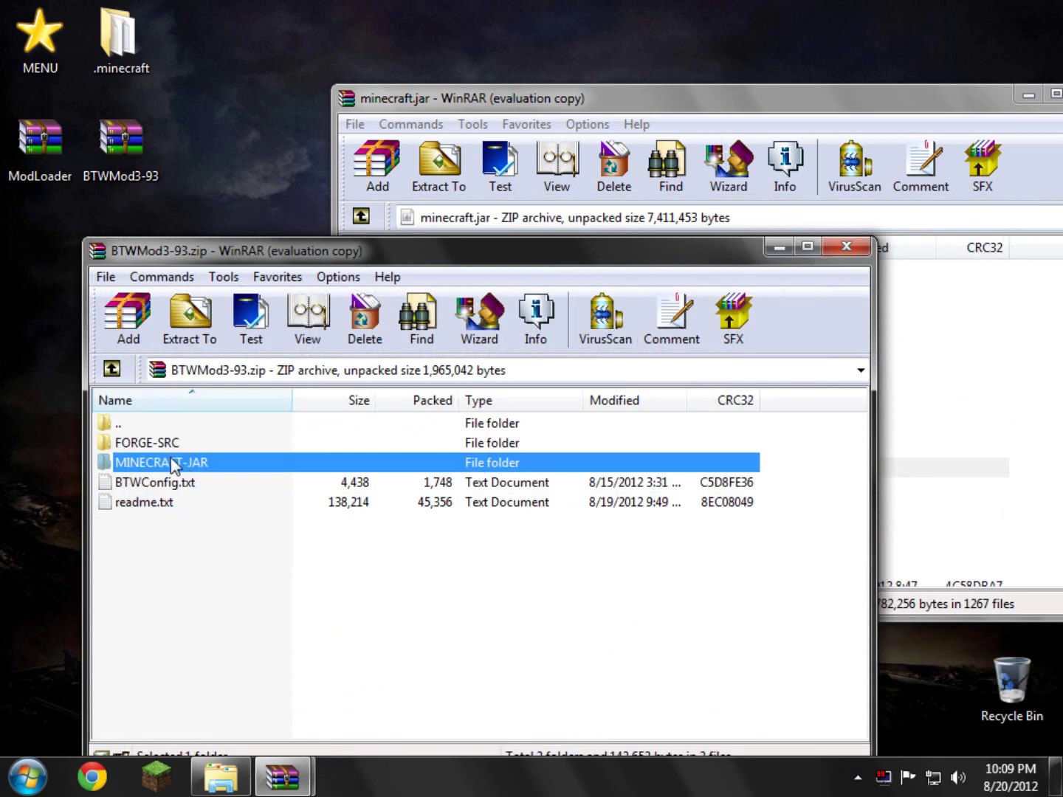
pyautogui.press('Up')
pyautogui.click(189, 547)
pyautogui.click(167, 502)
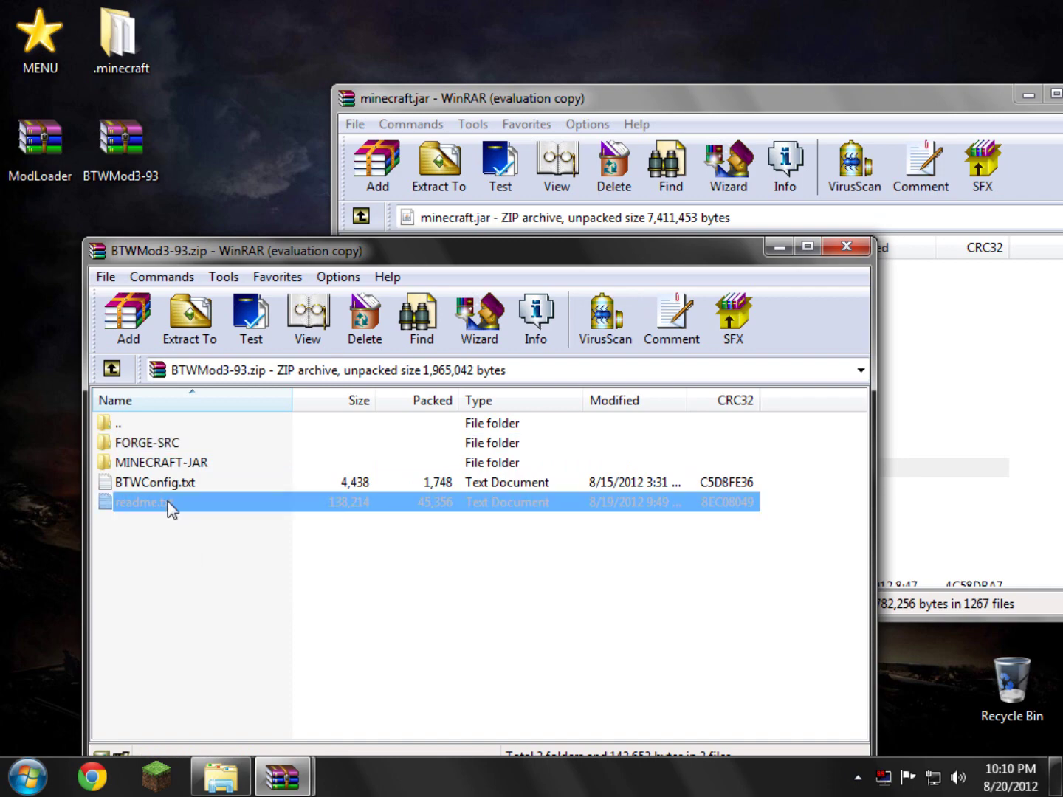
pyautogui.press('Up')
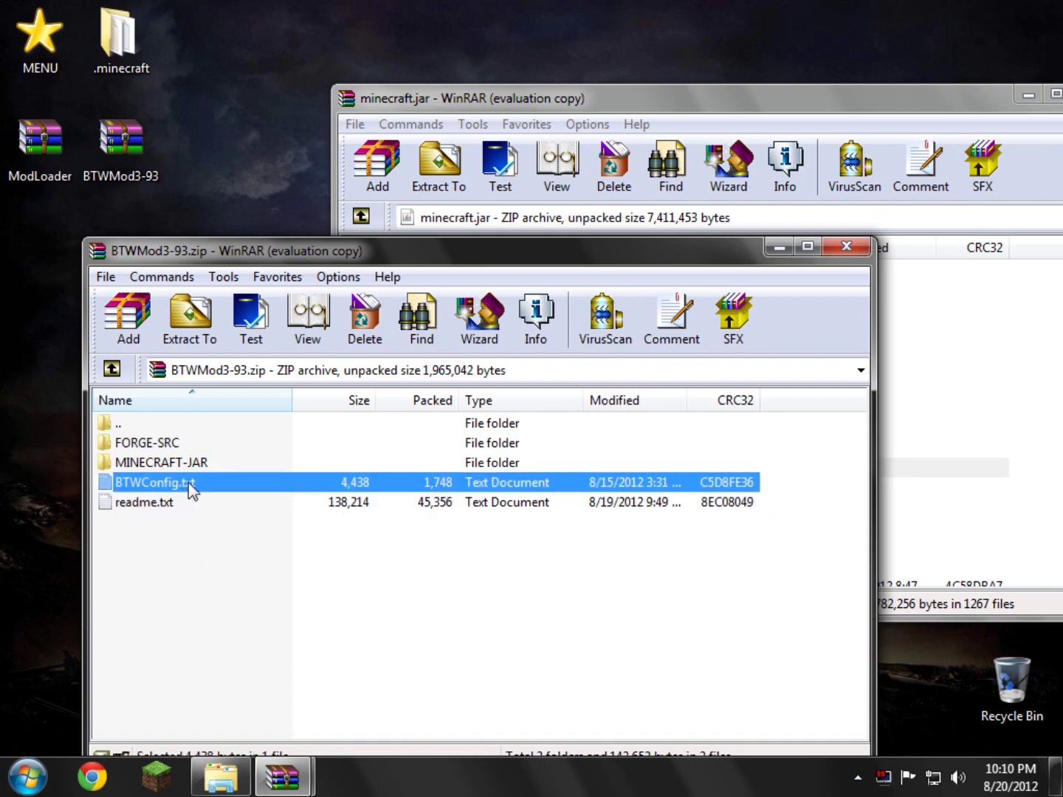
# Add all files and folders from the MINECRAFT-JAR folder of BTWMod3-93.zip to minecraft.jar
pyautogui.doubleClick(176, 462)
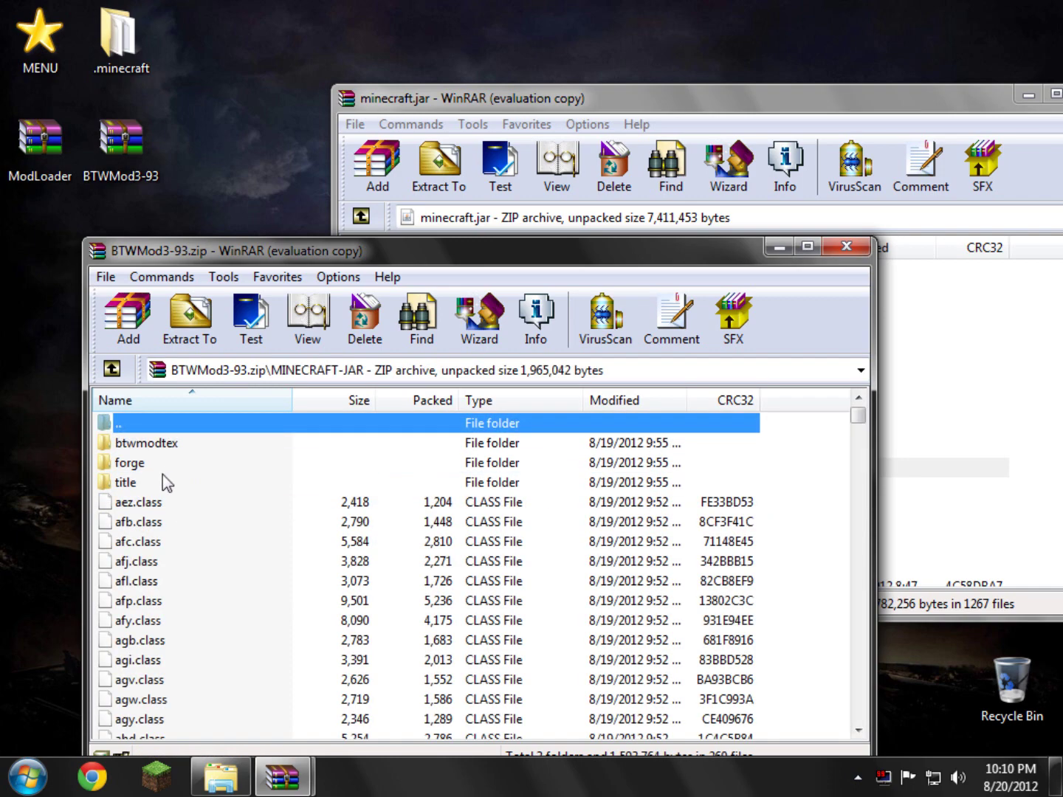
pyautogui.rightClick(167, 483)
pyautogui.click(237, 100)
pyautogui.moveTo(287, 254); pyautogui.dragTo(271, 368)
pyautogui.moveTo(762, 344); pyautogui.dragTo(942, 356)
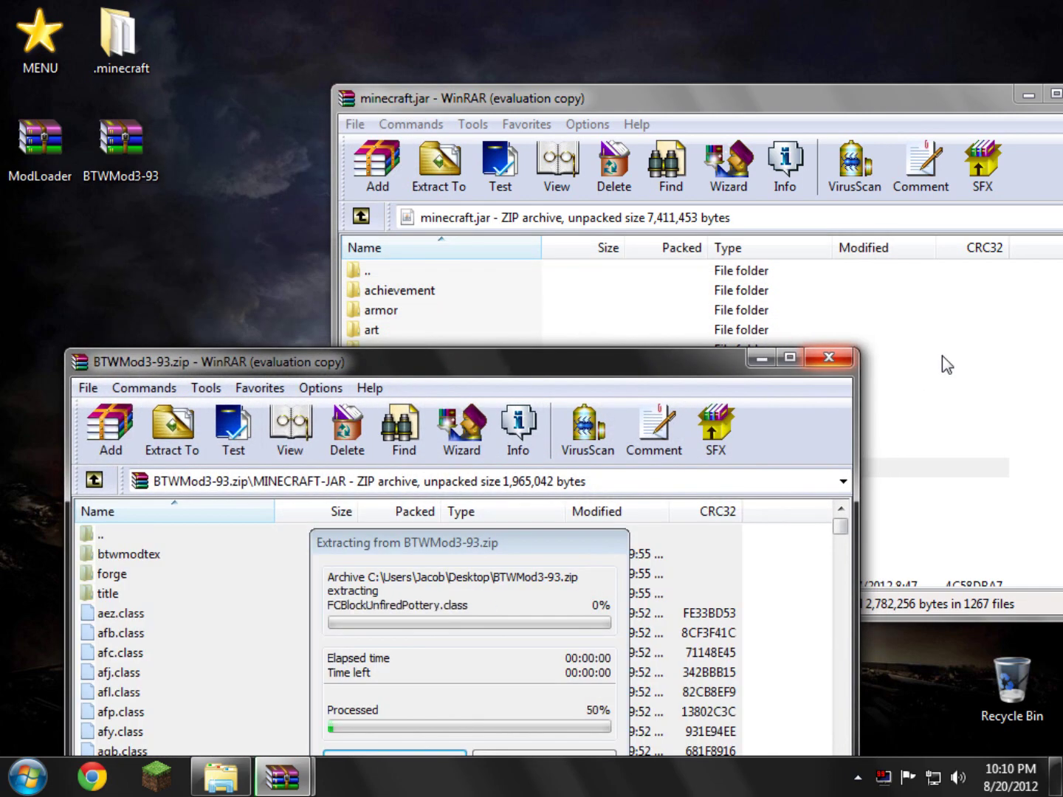
pyautogui.click(745, 533)
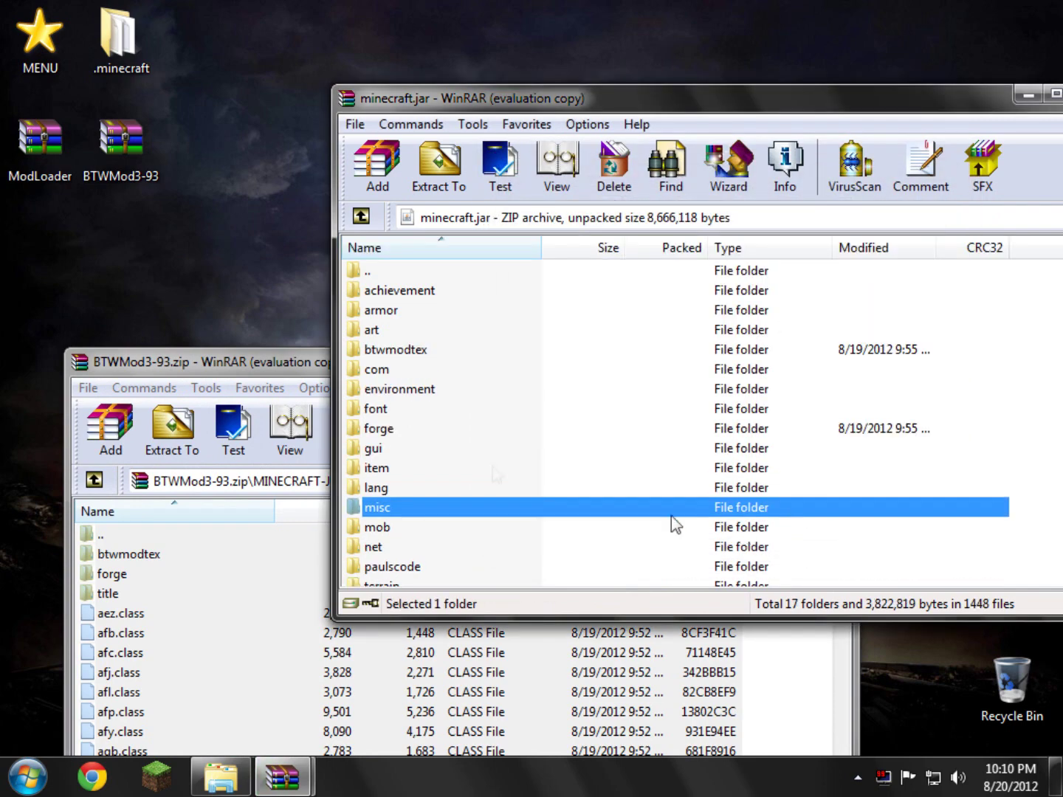
# Close the BTWMod3-93.zip and minecraft.jar archive windows
pyautogui.moveTo(306, 355); pyautogui.dragTo(307, 221)
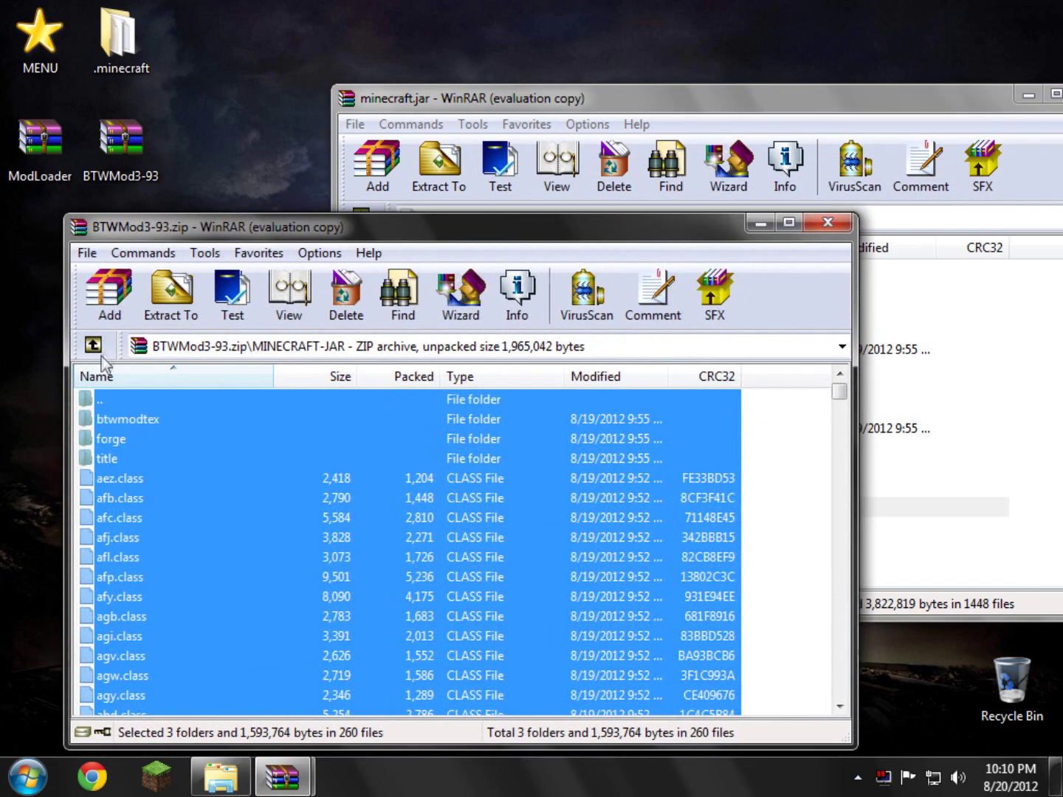
pyautogui.click(826, 223)
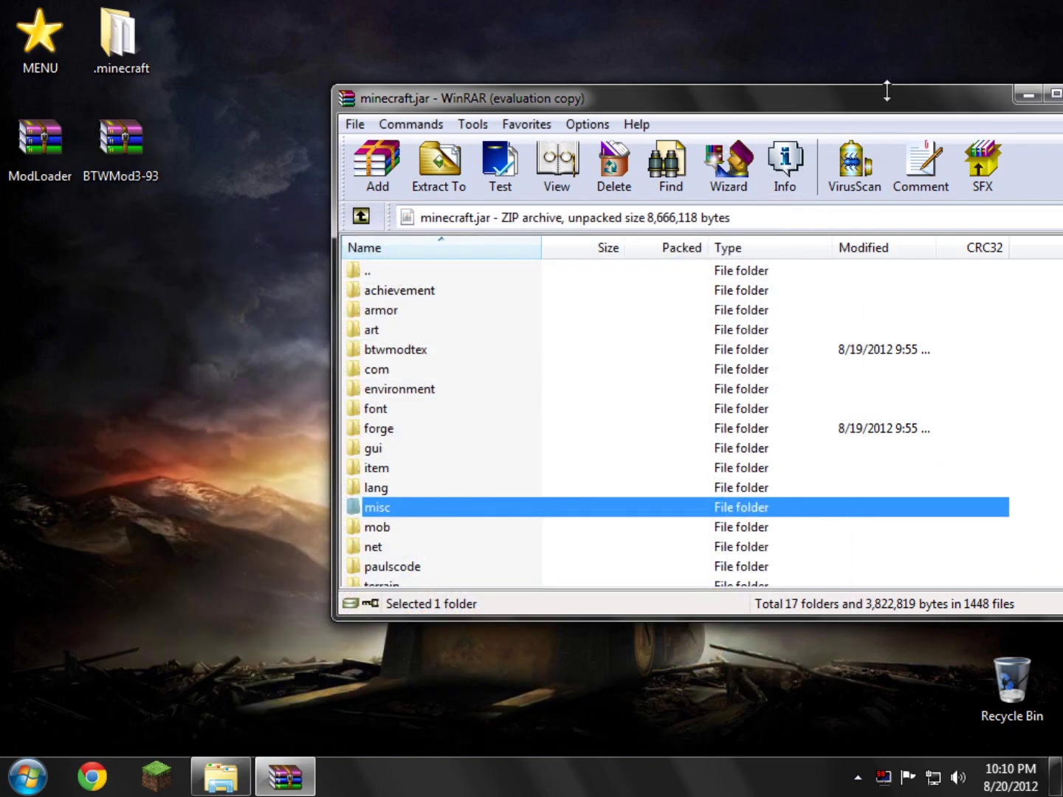
pyautogui.moveTo(988, 112); pyautogui.dragTo(925, 118)
pyautogui.click(985, 122)
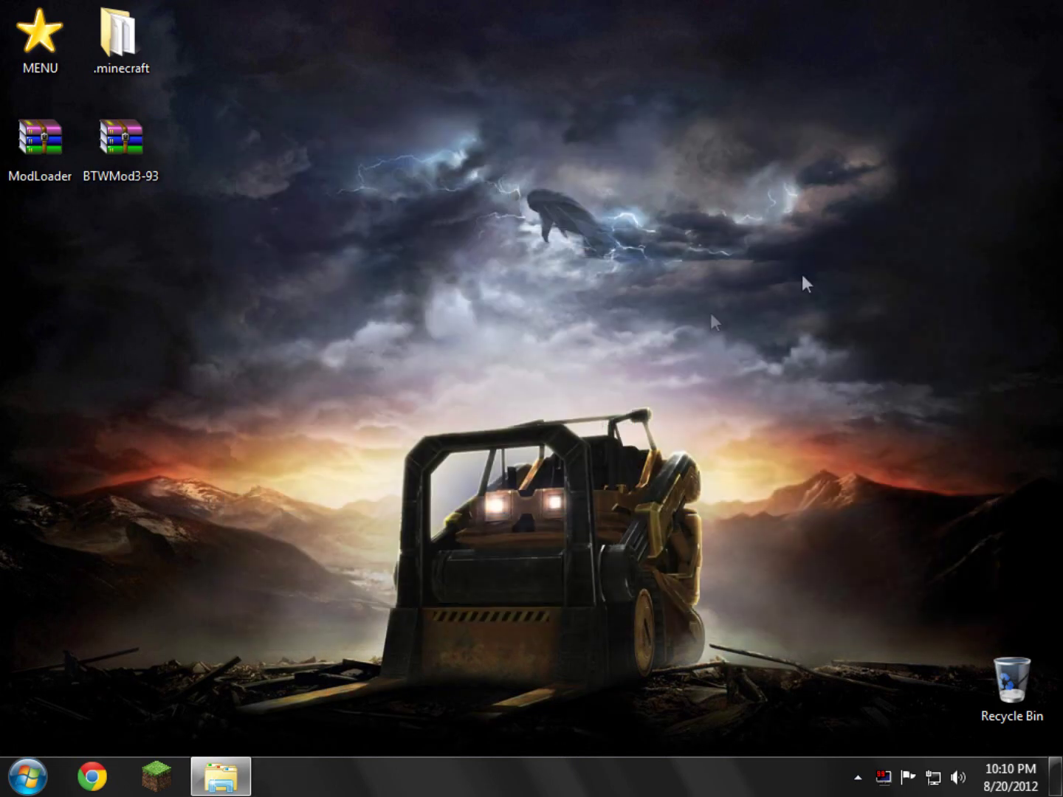
# Launch Minecraft, allow it to run, log in with the remembered account and maximize the game window
pyautogui.click(156, 775)
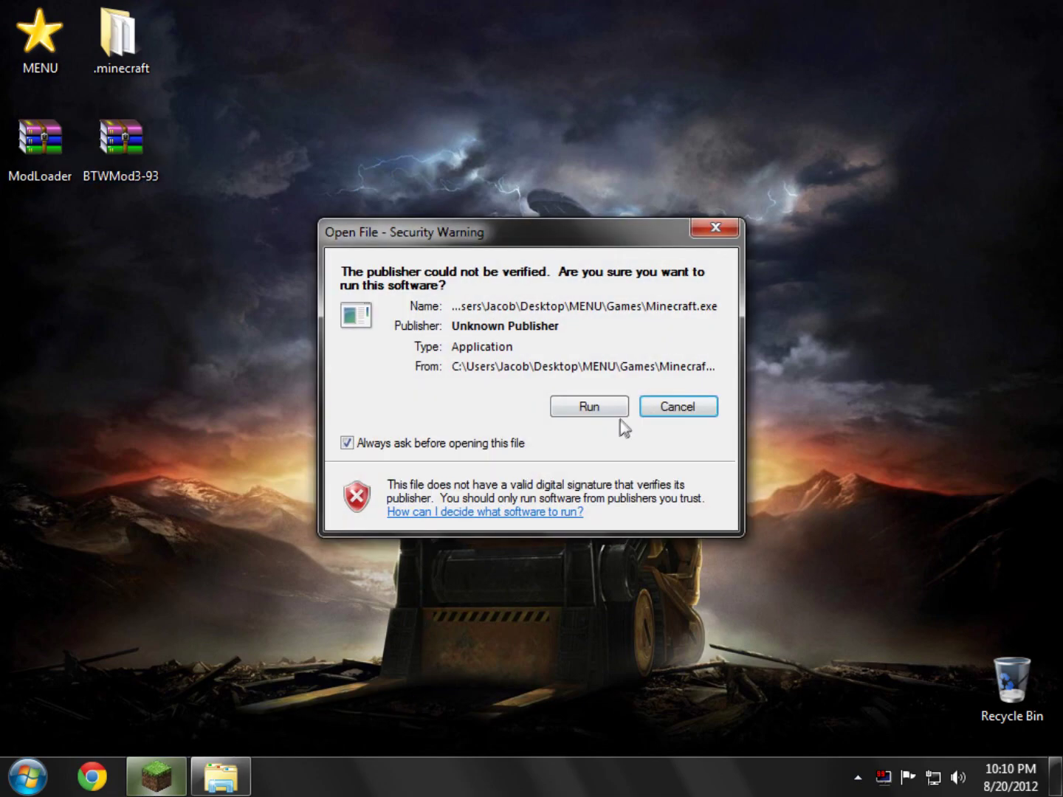
pyautogui.click(606, 418)
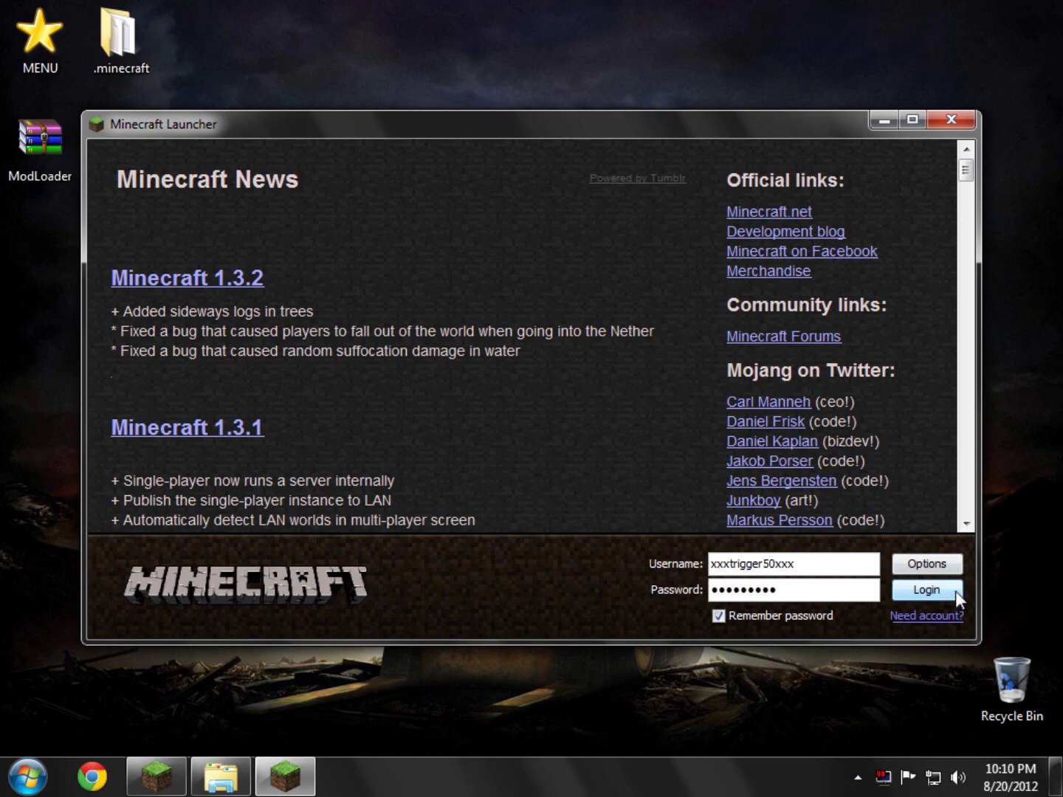
pyautogui.click(955, 590)
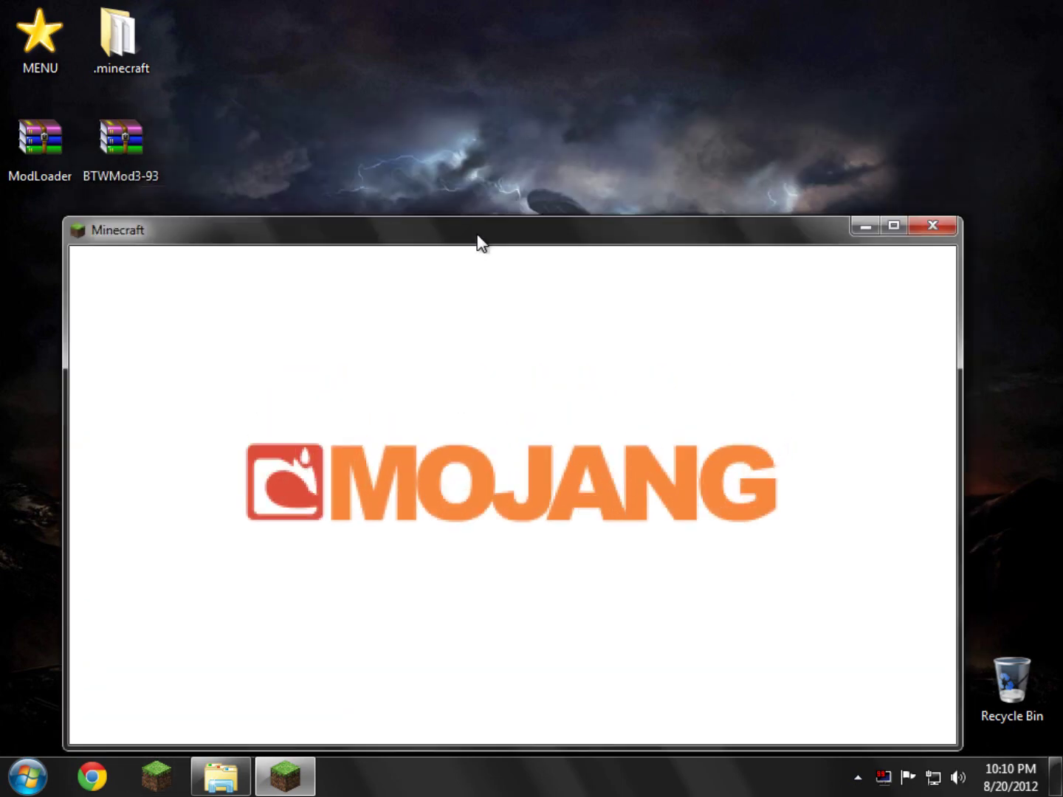
pyautogui.doubleClick(477, 229)
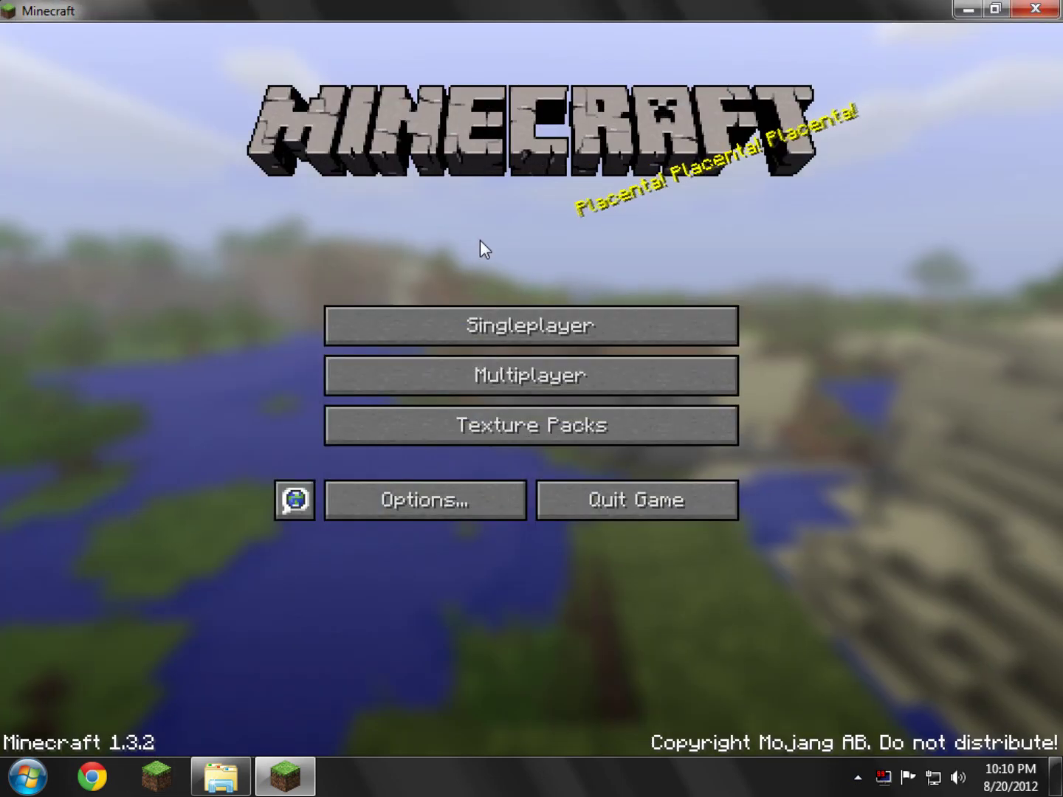
# Create a new singleplayer Survival world named "Derp"
pyautogui.click(536, 333)
pyautogui.click(612, 671)
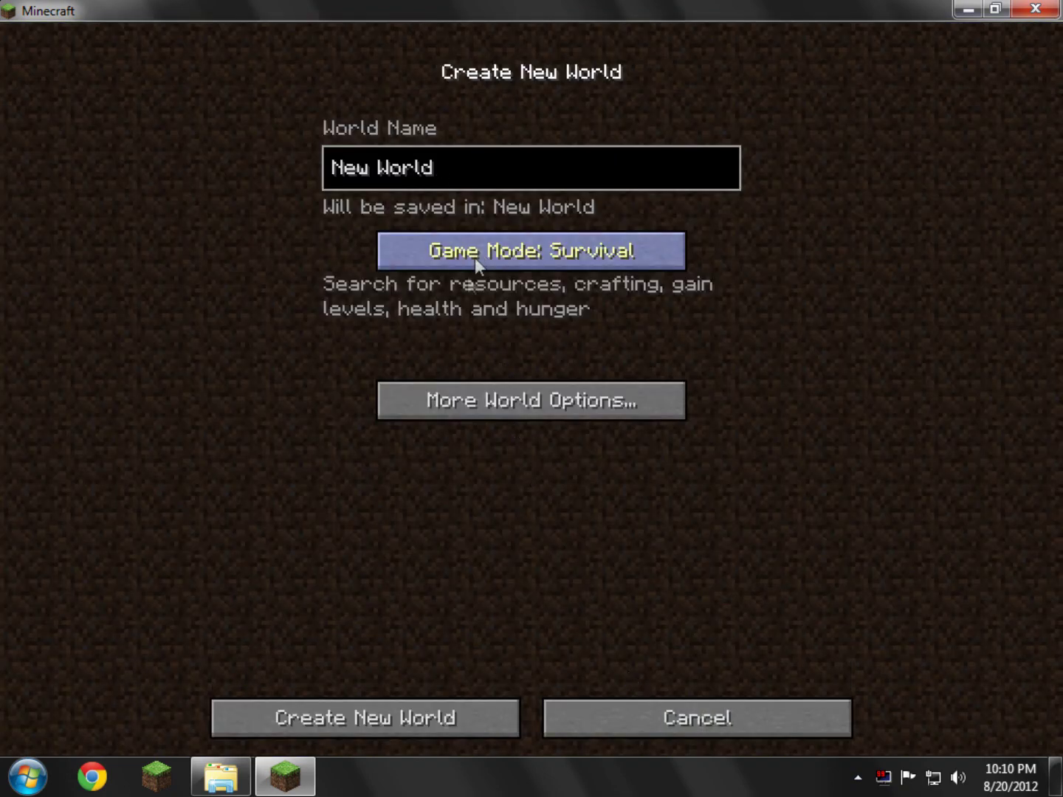
pyautogui.press('BackSpace')
pyautogui.press('BackSpace')
pyautogui.press('BackSpace')
pyautogui.press('BackSpace')
pyautogui.press('BackSpace')
pyautogui.press('BackSpace')
pyautogui.press('BackSpace')
pyautogui.press('BackSpace')
pyautogui.press('BackSpace')
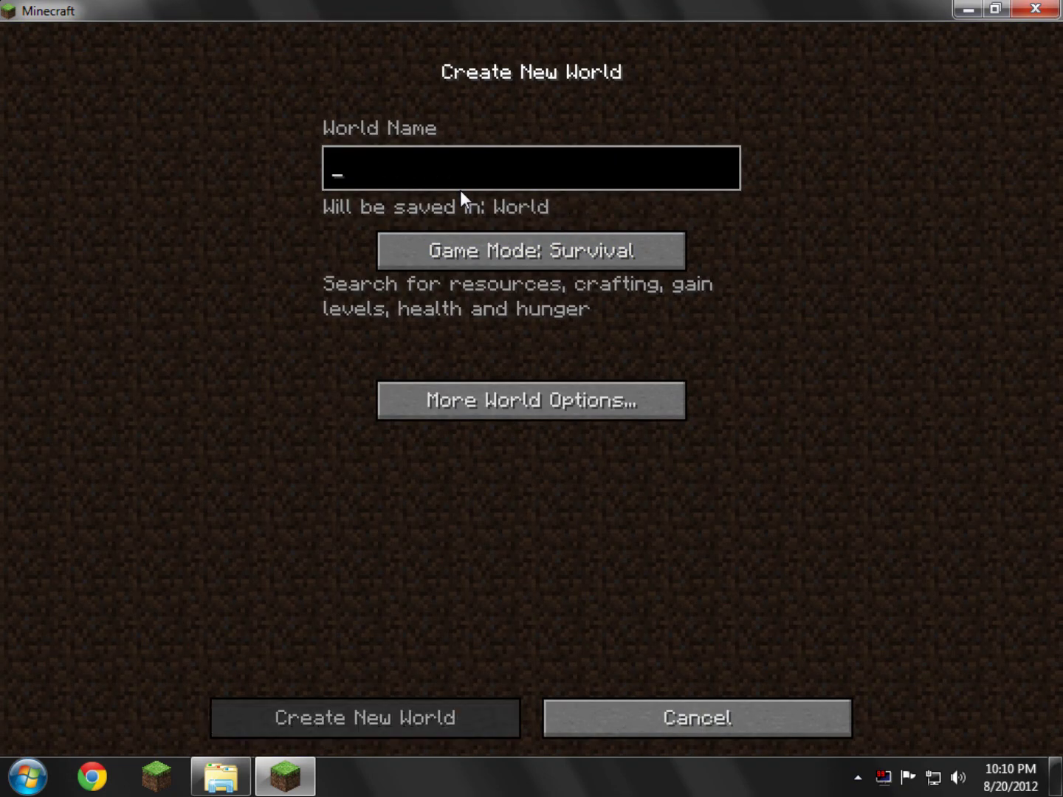
pyautogui.write('Derp')
pyautogui.press('Return')
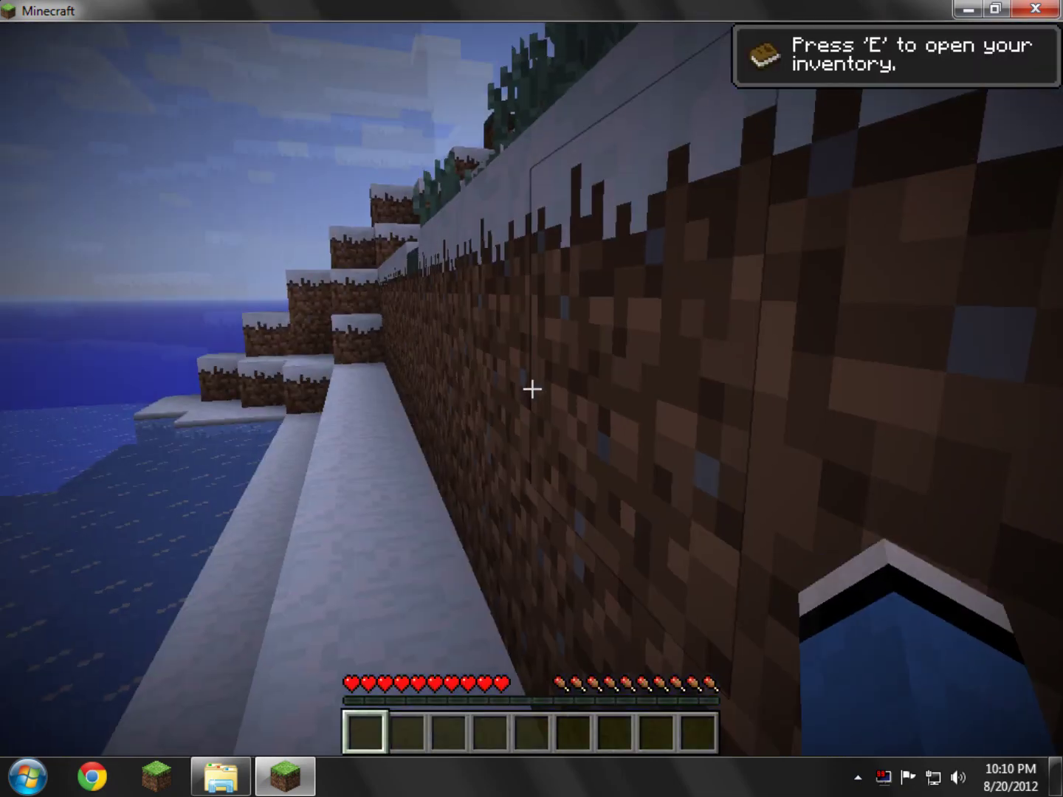
# View the empty inventory and break the grass and dirt on the snowy hillside to collect a dirt block and seeds
pyautogui.press('e')
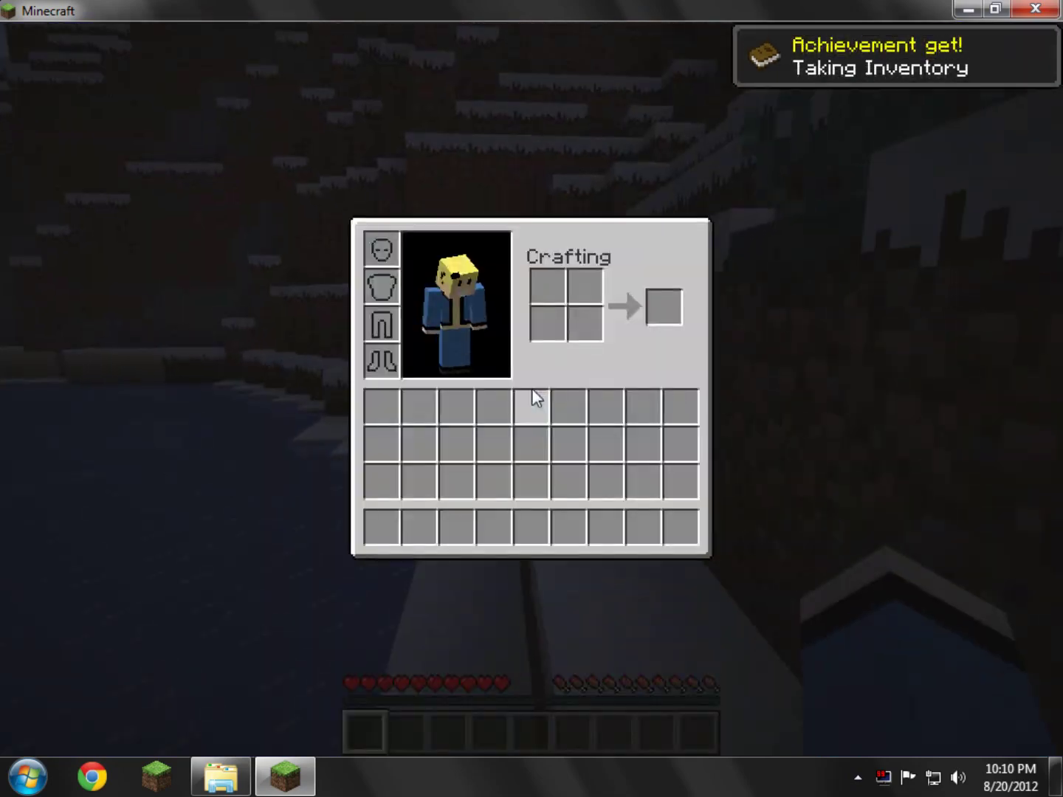
pyautogui.press('e')
pyautogui.click(531, 389)
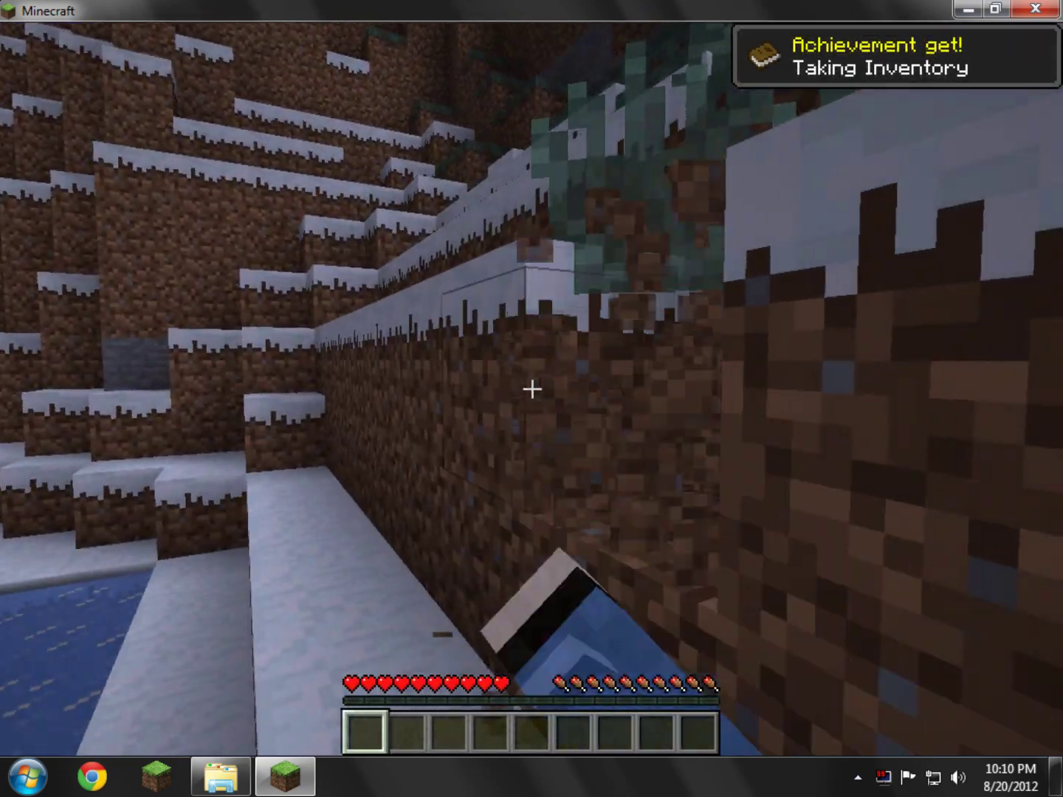
pyautogui.click(531, 389)
pyautogui.click(531, 389)
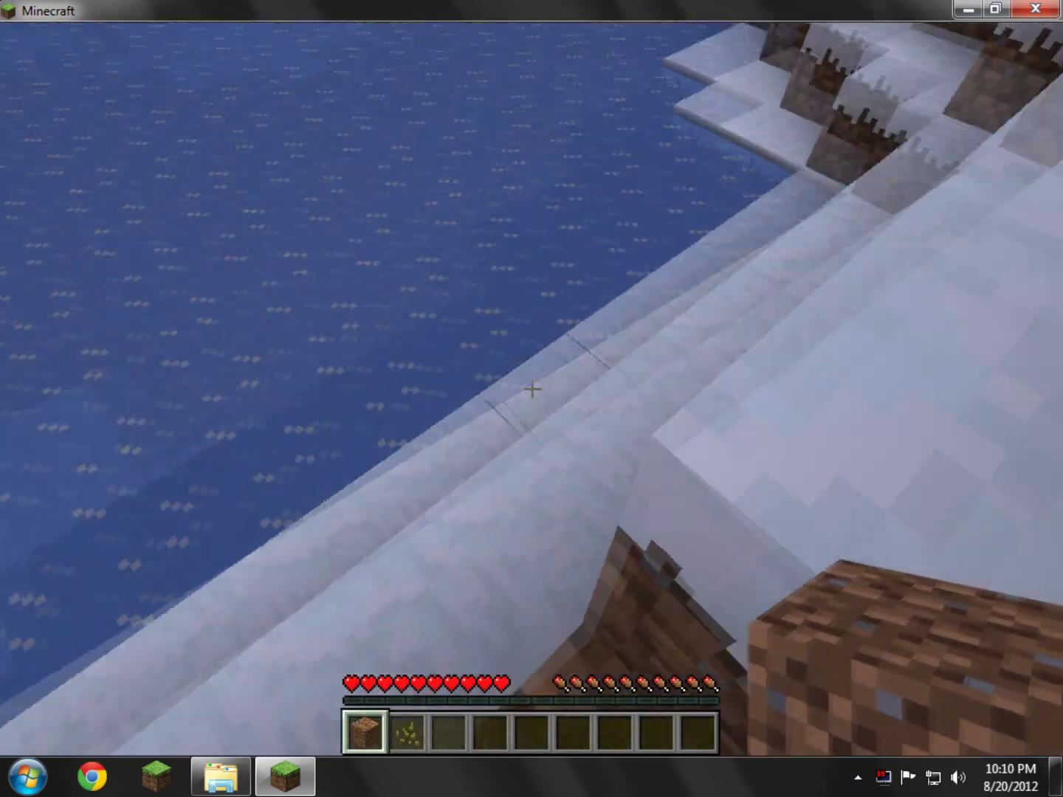
# Check the name of the collected seeds in the inventory
pyautogui.press('e')
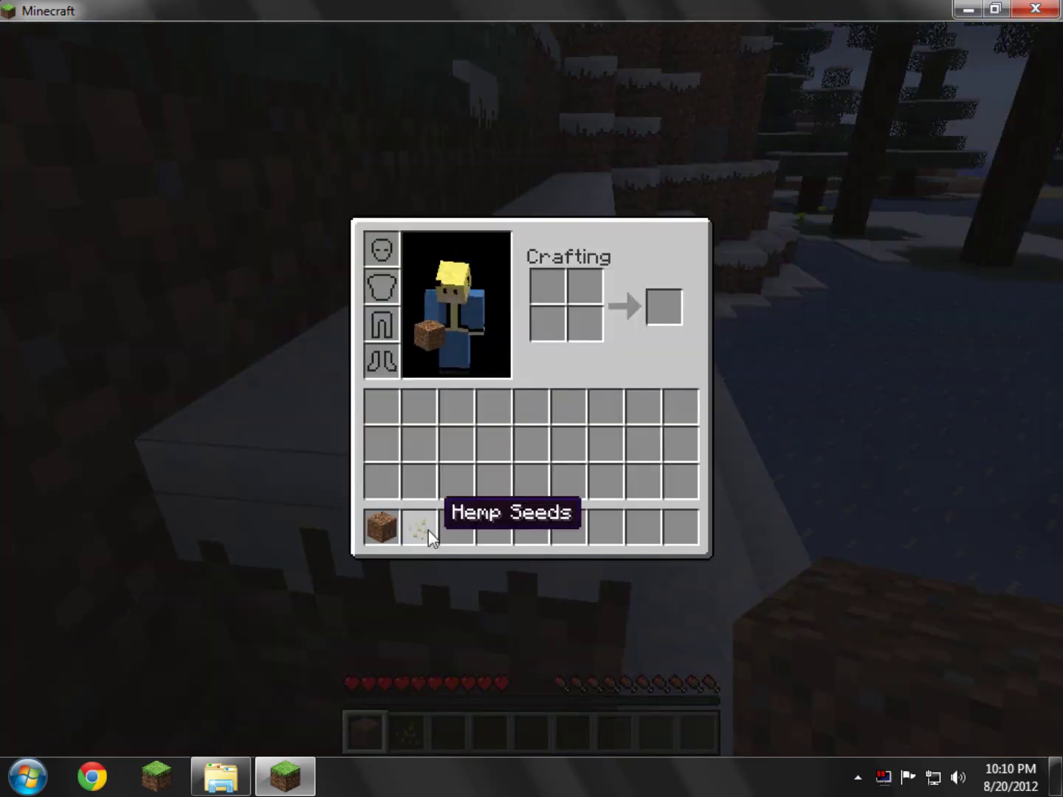
pyautogui.press('e')
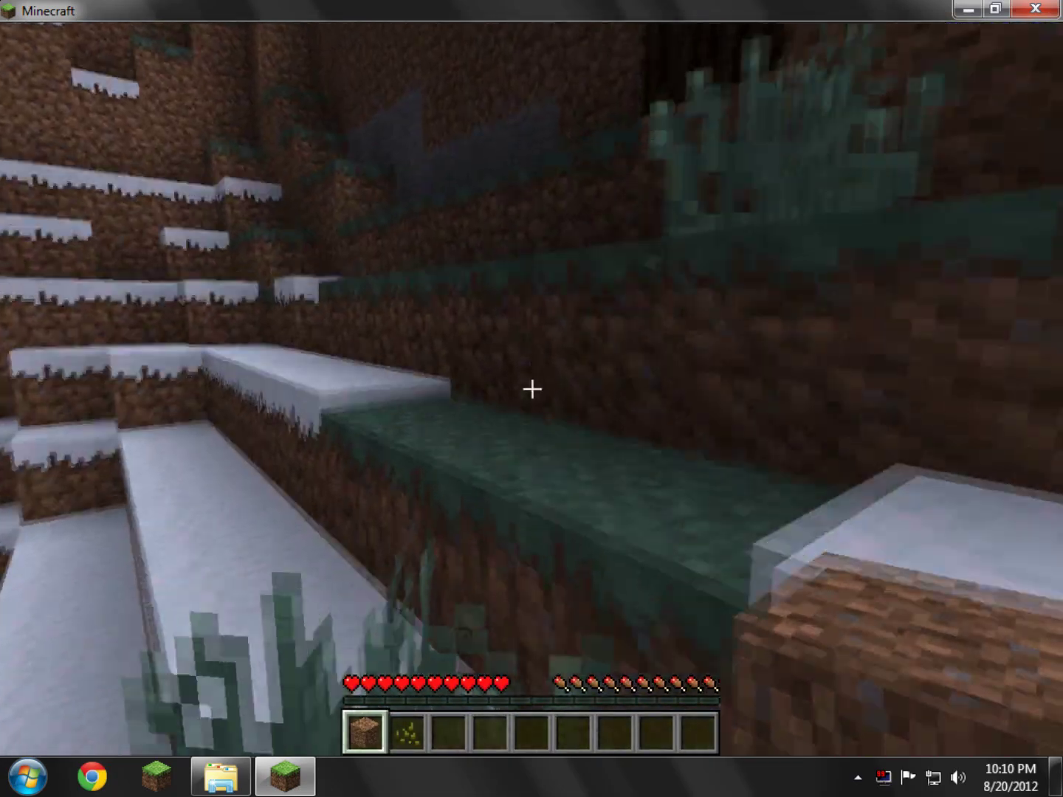
pyautogui.press('e')
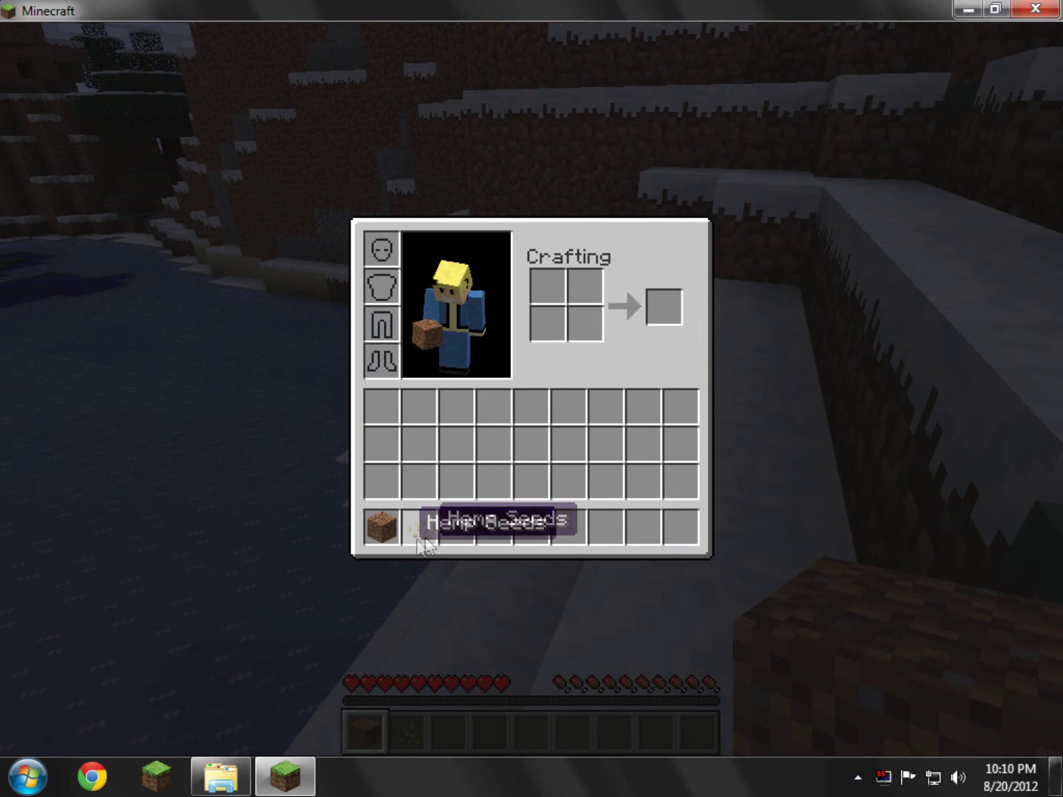
pyautogui.press('e')
# Place the dirt block while crossing the frozen lake and hold the Hemp Seeds from the second hotbar slot
pyautogui.press('w')
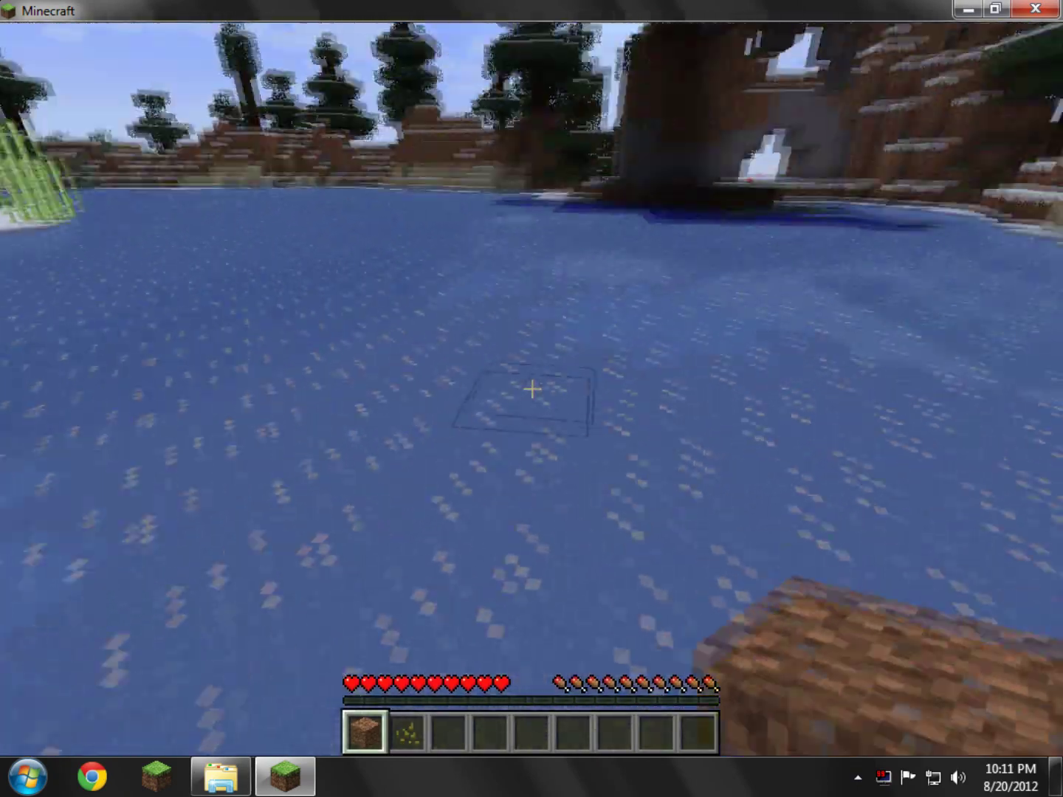
pyautogui.rightClick(532, 389)
pyautogui.press('2')
pyautogui.press('w')
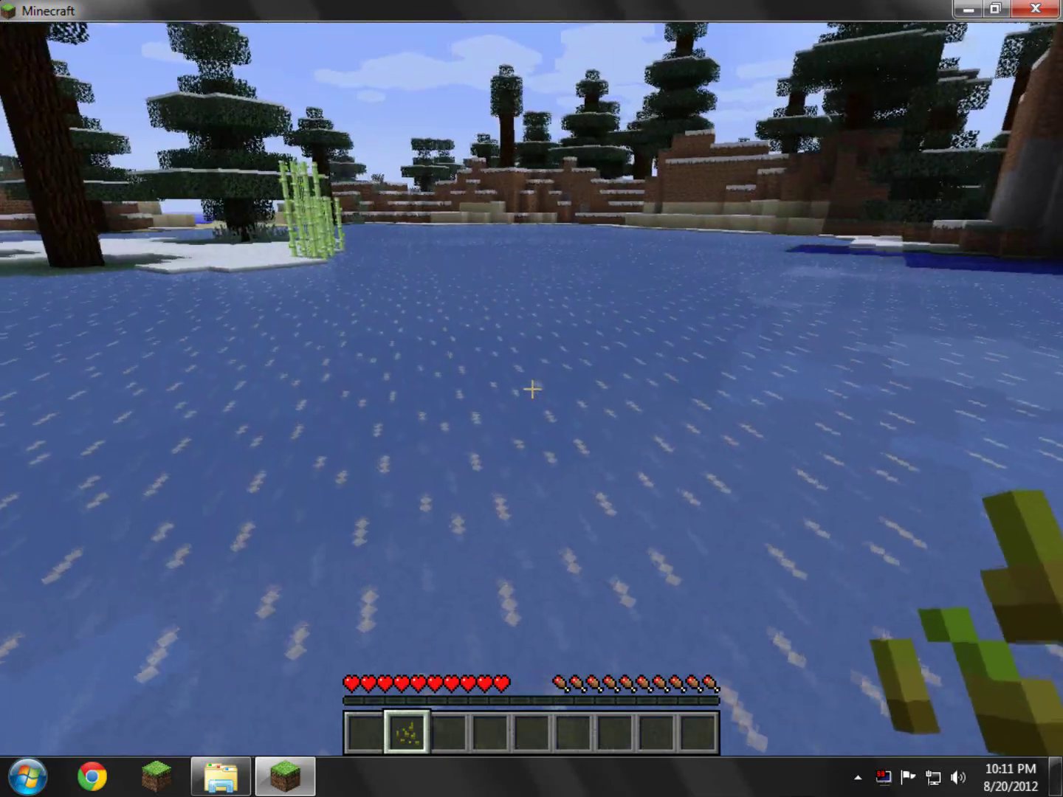
pyautogui.press('w')
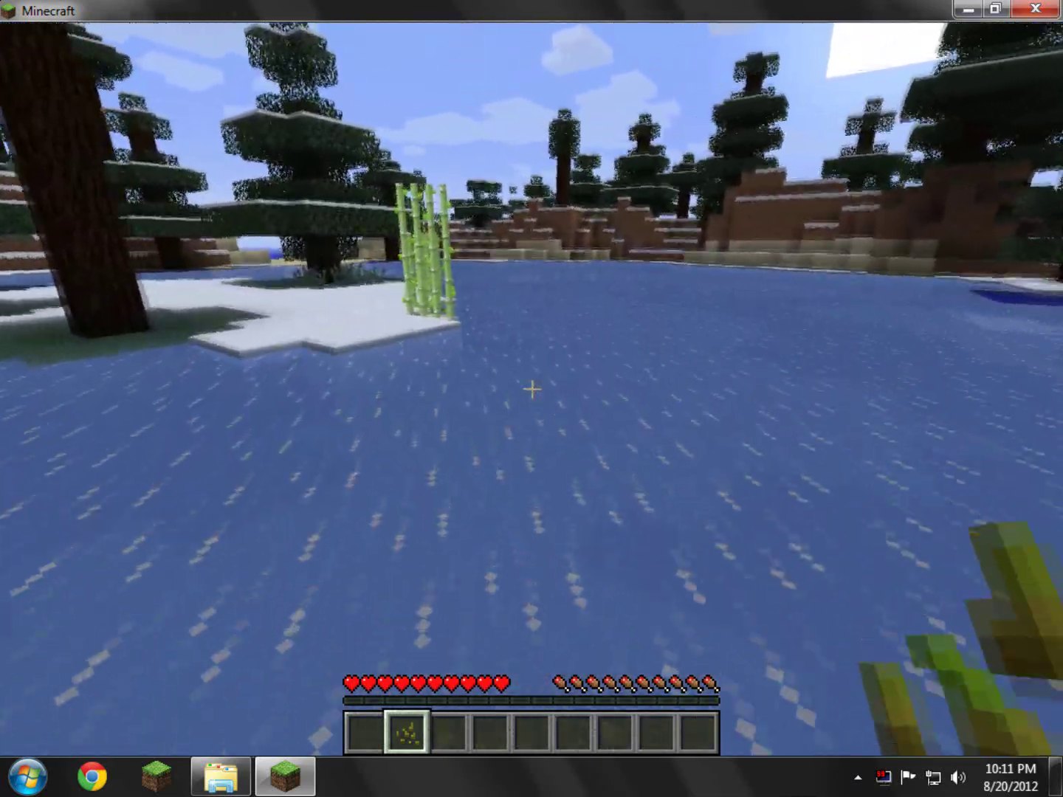